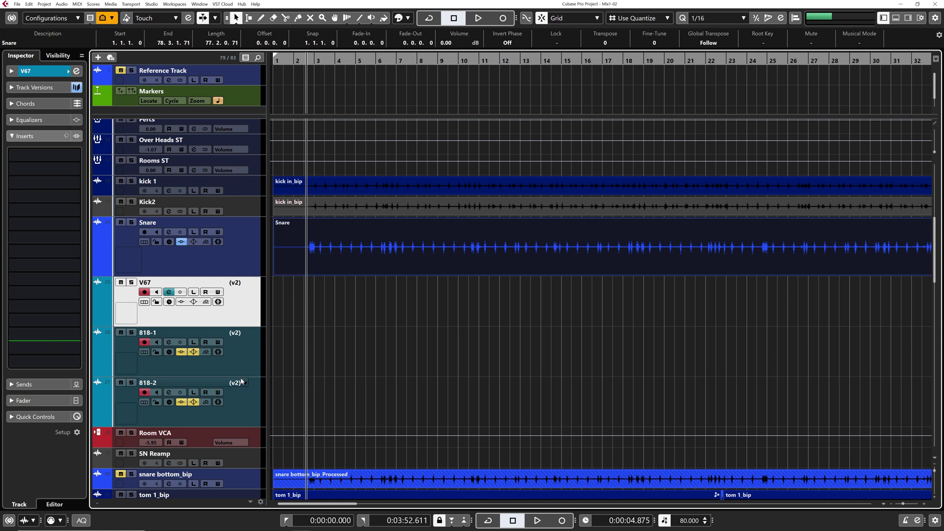
Record a short passage of the snare onto the record-enabled V67, 818-1 and 818-2 tracks
{"action": "left_click", "coordinate": [255, 358]}
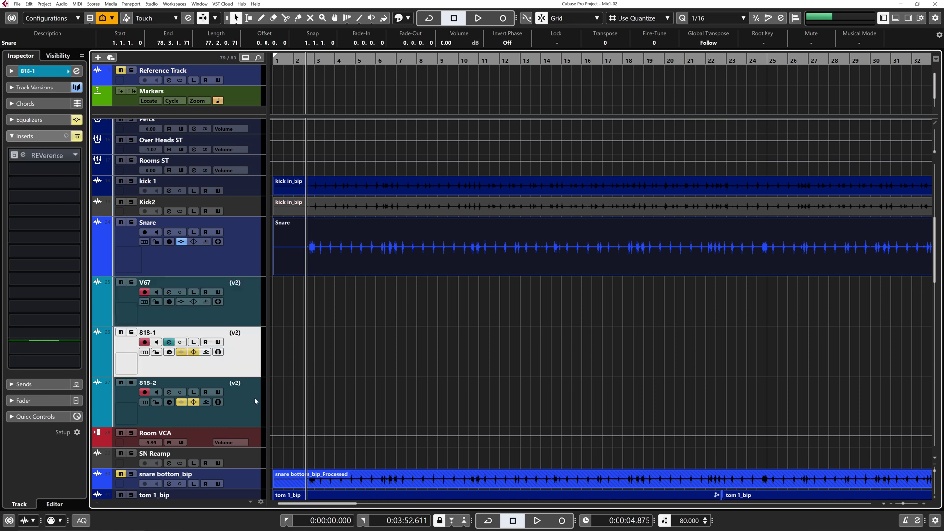
{"action": "left_click", "coordinate": [255, 397]}
{"action": "left_click", "coordinate": [240, 360]}
{"action": "key", "text": "KP_Multiply"}
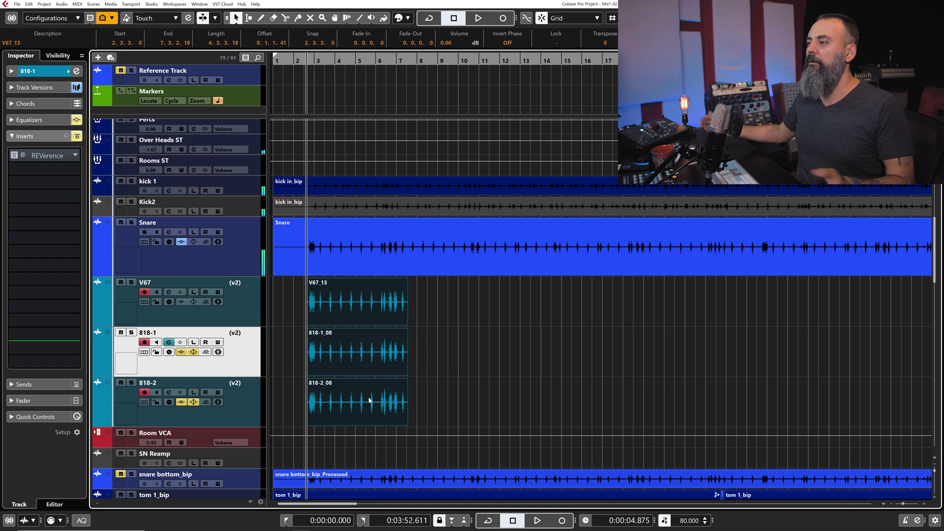
Examine the first hits at waveform level to compare the onset timing of the Snare with the V67, 818-1 and 818-2 recordings
{"action": "left_click", "coordinate": [324, 401]}
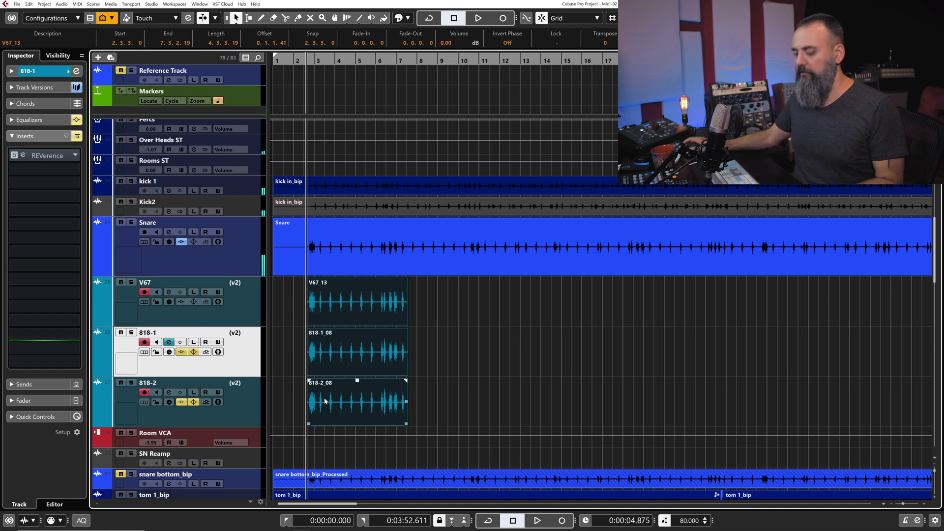
{"action": "key", "text": "h"}
{"action": "key", "text": "h"}
{"action": "key", "text": "h"}
{"action": "key", "text": "h"}
{"action": "key", "text": "h"}
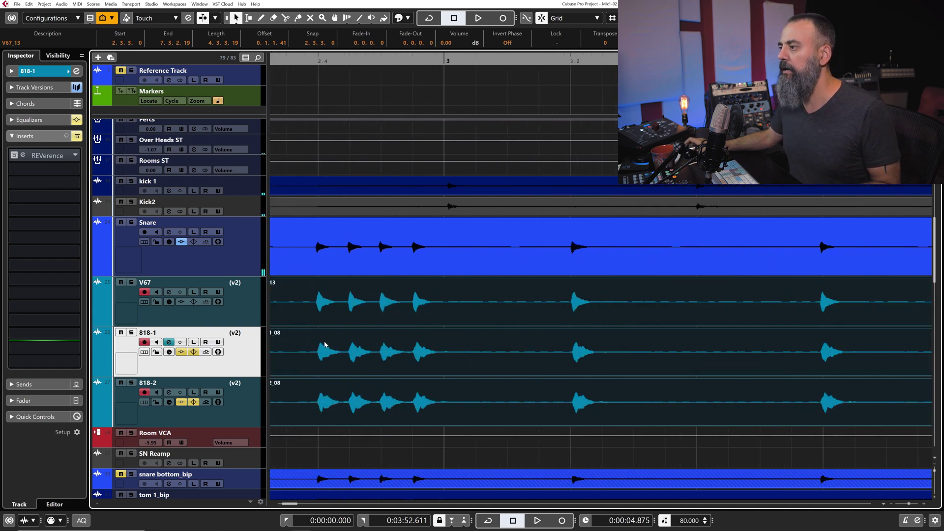
{"action": "key", "text": "h"}
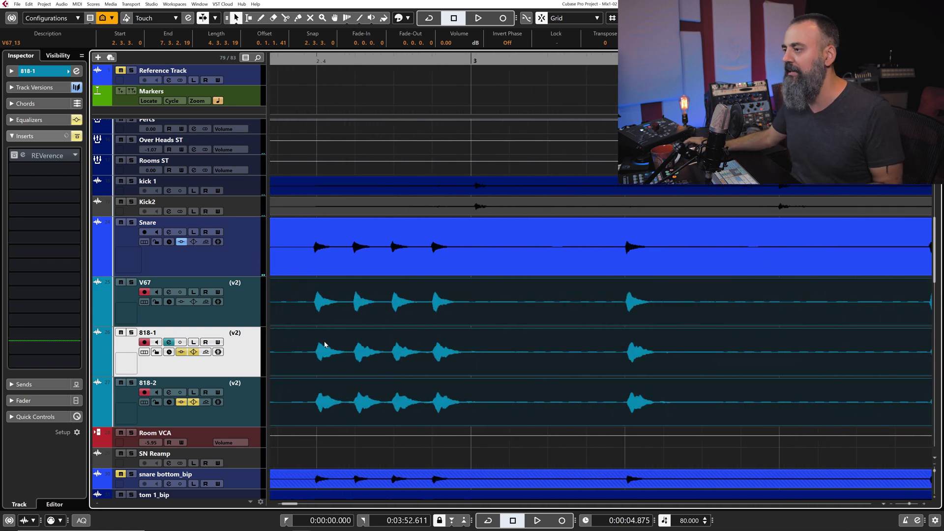
{"action": "key", "text": "h"}
{"action": "key", "text": "h"}
{"action": "key", "text": "h"}
{"action": "key", "text": "h"}
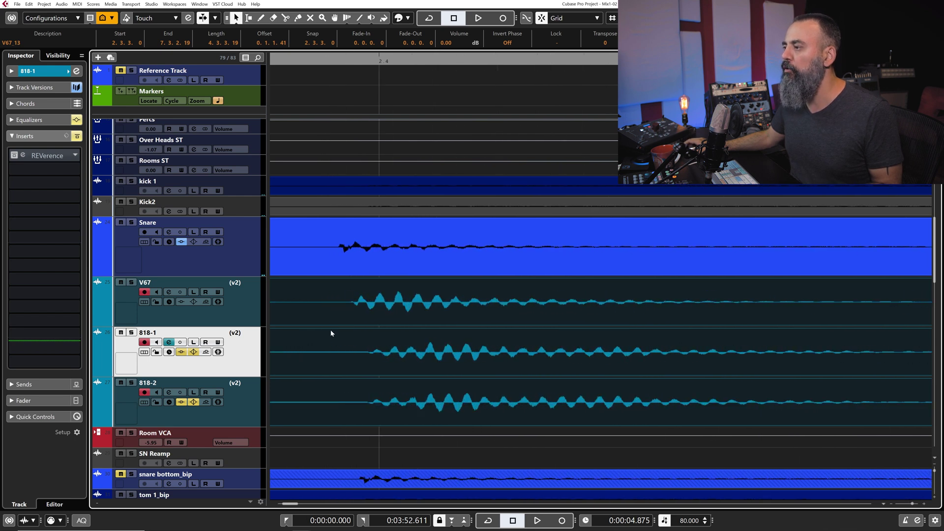
{"action": "key", "text": "h"}
Move the V67, 818-1 and 818-2 recordings together slightly earlier, to 2.3.2.117, aligning the V67 onset with the Snare hit
{"action": "left_click", "coordinate": [360, 320]}
{"action": "scroll", "coordinate": [360, 321], "scroll_direction": "up", "scroll_amount": 2}
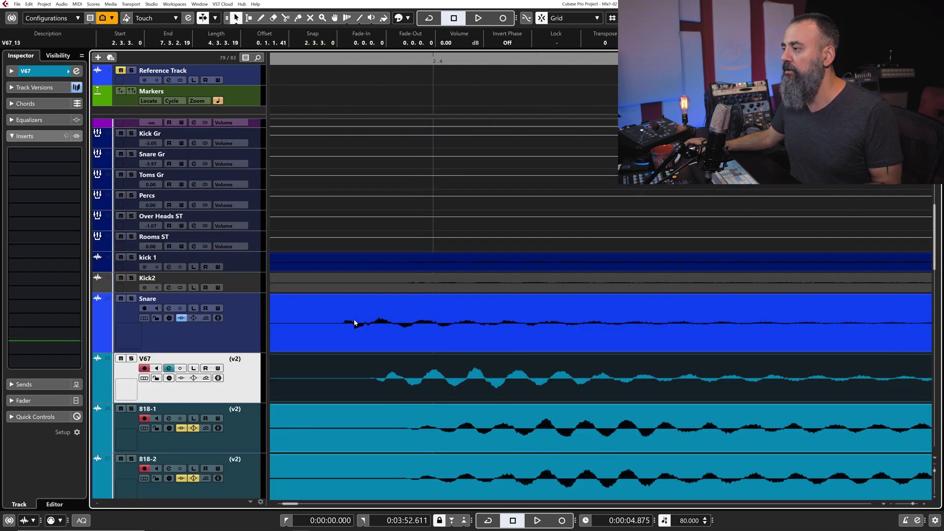
{"action": "scroll", "coordinate": [354, 334], "scroll_direction": "up", "scroll_amount": 2}
{"action": "scroll", "coordinate": [354, 330], "scroll_direction": "down", "scroll_amount": 4}
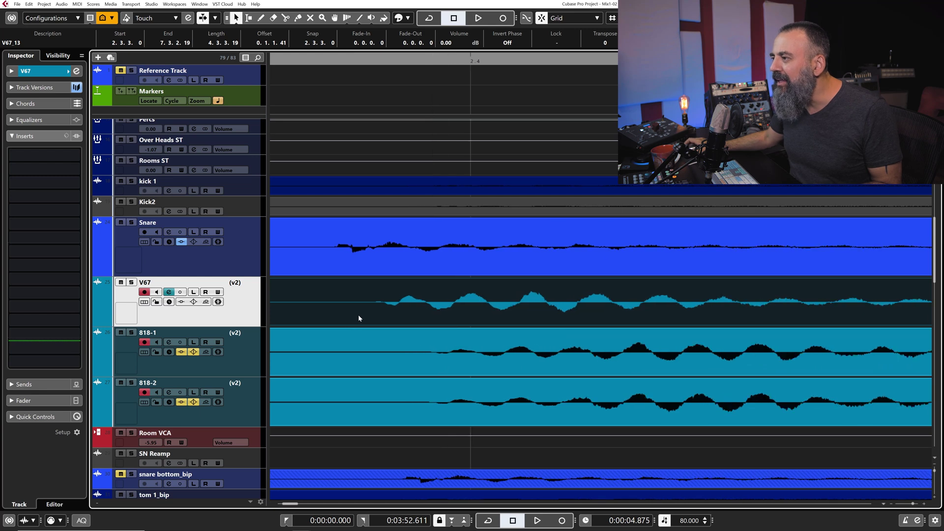
{"action": "left_click", "coordinate": [373, 352], "text": "shift"}
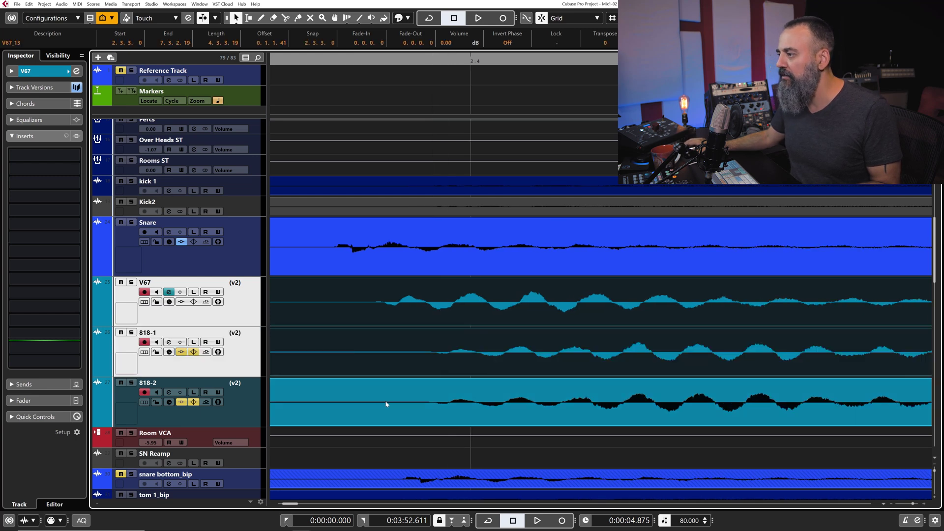
{"action": "left_click", "coordinate": [385, 400], "text": "shift"}
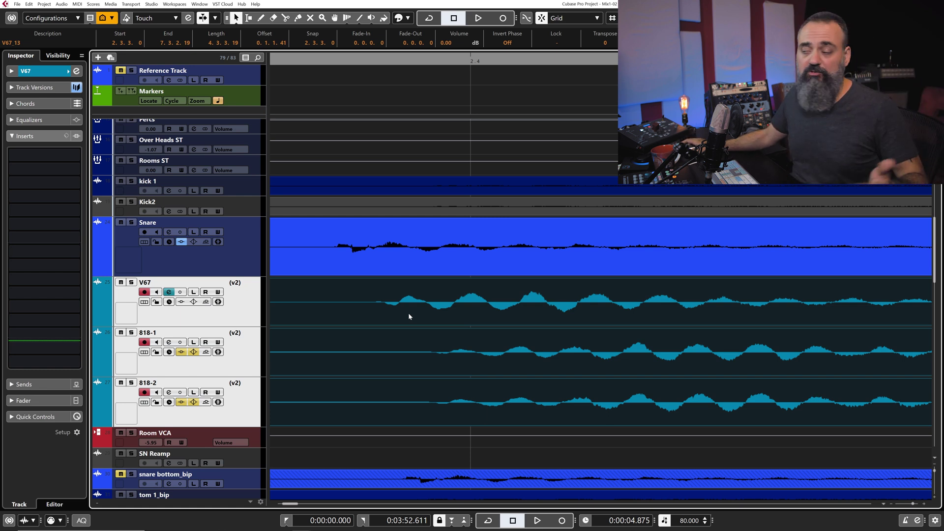
{"action": "mouse_move", "coordinate": [408, 313]}
{"action": "left_mouse_down"}
{"action": "mouse_move", "coordinate": [378, 308]}
{"action": "mouse_move", "coordinate": [409, 306]}
{"action": "left_mouse_up"}
{"action": "scroll", "coordinate": [308, 308], "scroll_direction": "up", "scroll_amount": 2}
{"action": "scroll", "coordinate": [344, 320], "scroll_direction": "up", "scroll_amount": 2}
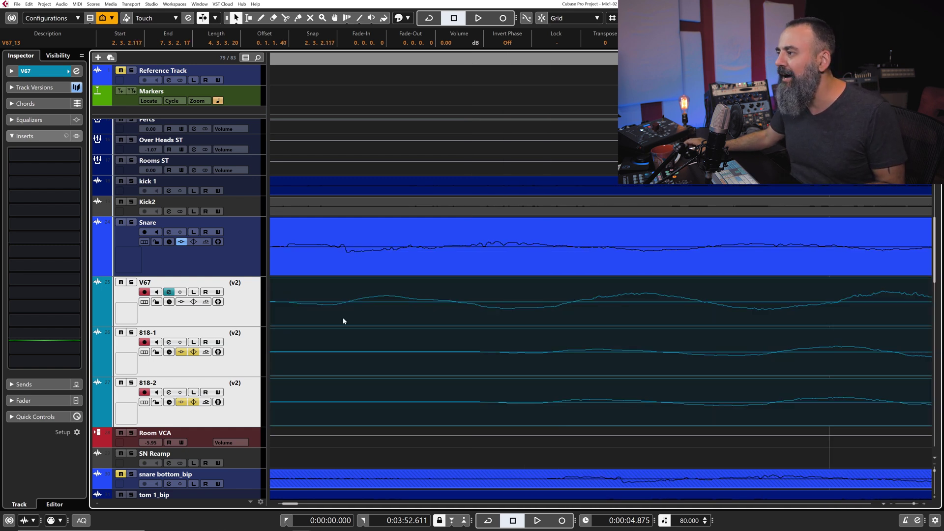
{"action": "scroll", "coordinate": [322, 315], "scroll_direction": "down", "scroll_amount": 2}
{"action": "left_click_drag", "start_coordinate": [323, 315], "coordinate": [300, 305]}
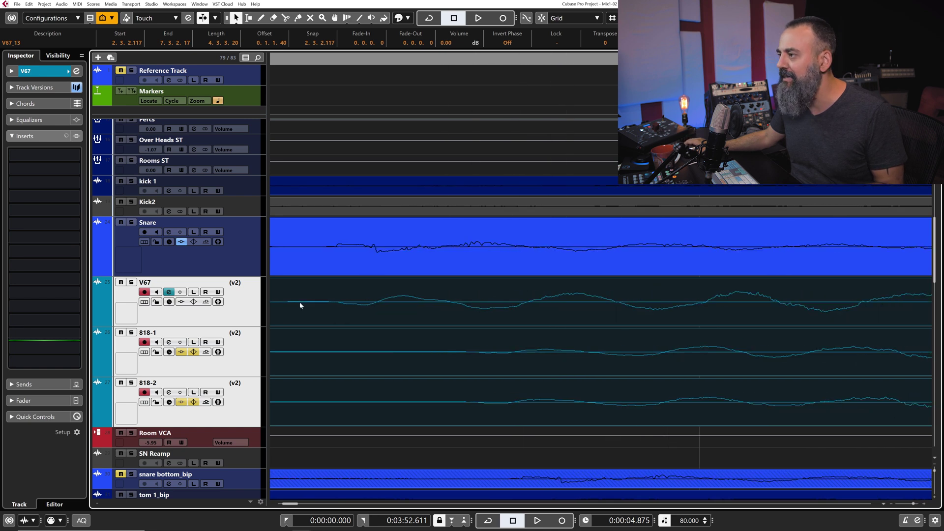
{"action": "scroll", "coordinate": [299, 307], "scroll_direction": "down", "scroll_amount": 2}
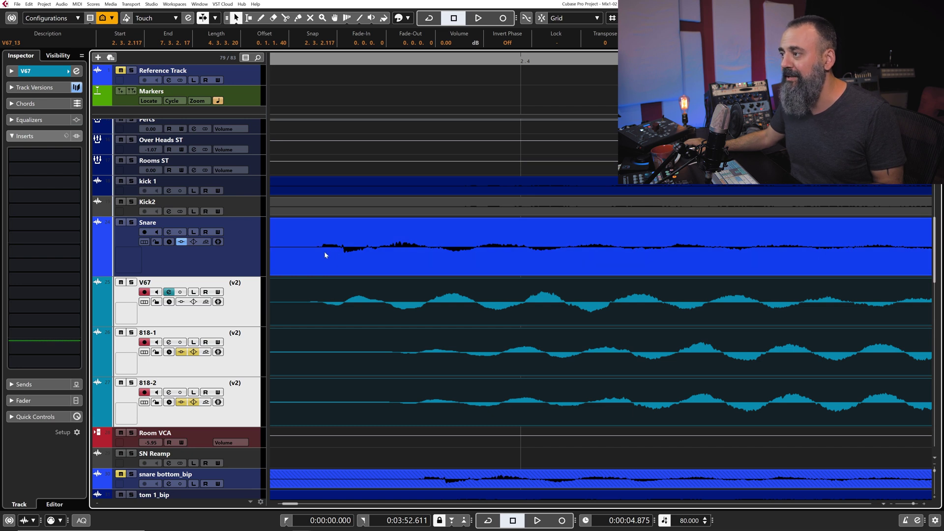
{"action": "left_click_drag", "start_coordinate": [358, 314], "coordinate": [353, 313]}
{"action": "scroll", "coordinate": [320, 314], "scroll_direction": "down", "scroll_amount": 2}
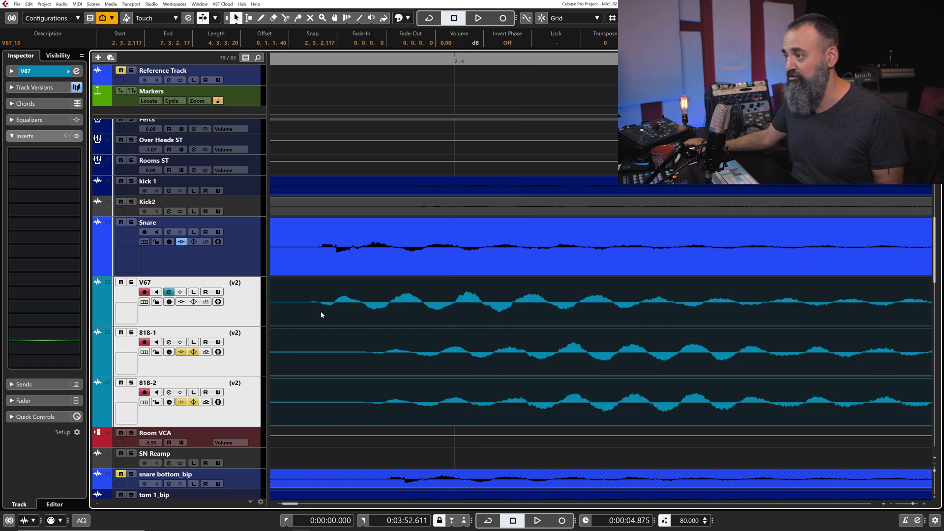
Mute 818-1 and 818-2, and audition the drums in the MixConsole while bringing the V67 fader up from silence to about 0.08
{"action": "left_click", "coordinate": [250, 317]}
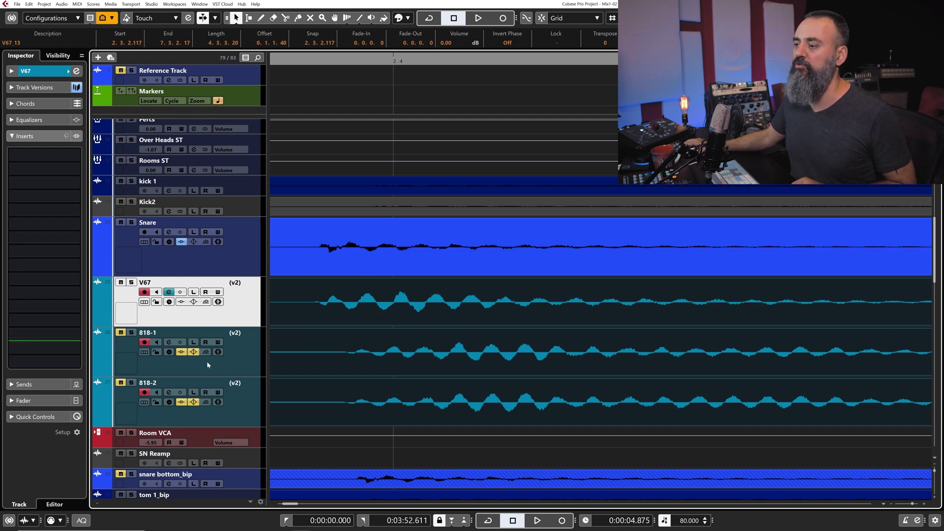
{"action": "key", "text": "F3"}
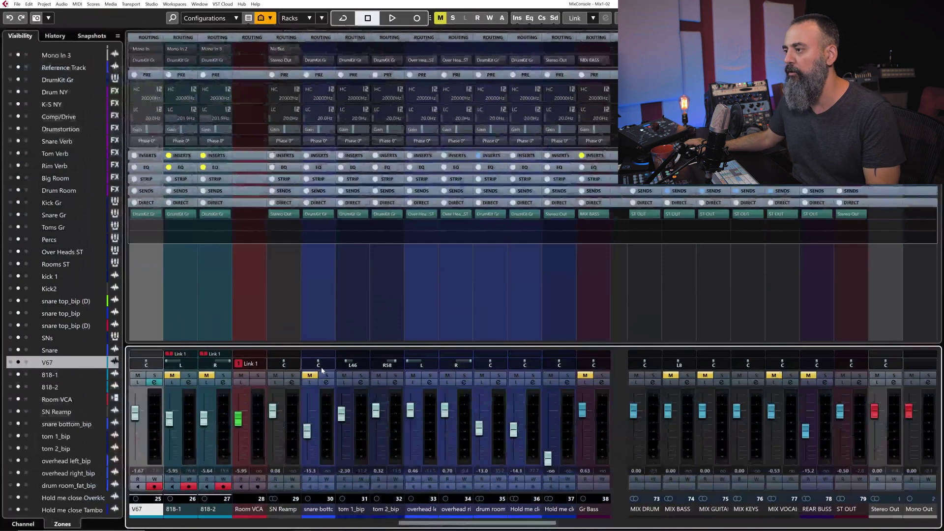
{"action": "left_click_drag", "start_coordinate": [449, 526], "coordinate": [392, 527]}
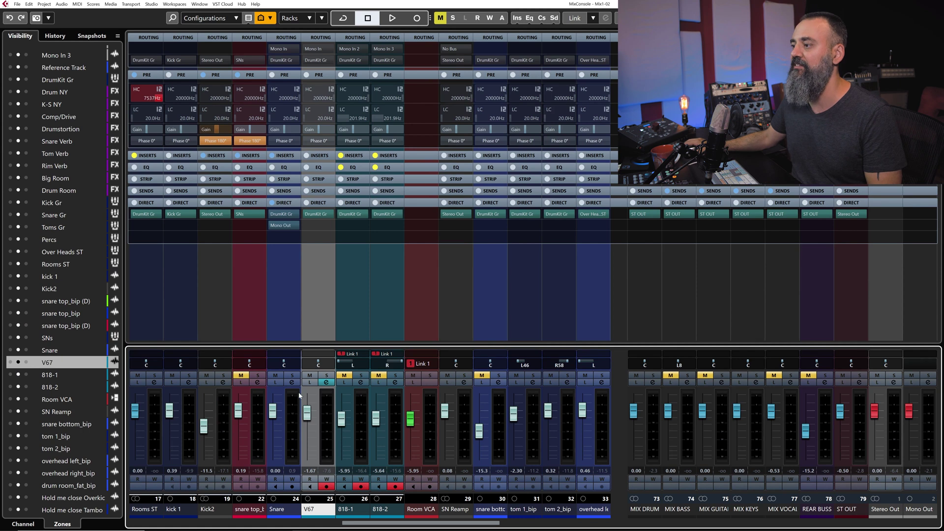
{"action": "key", "text": "space"}
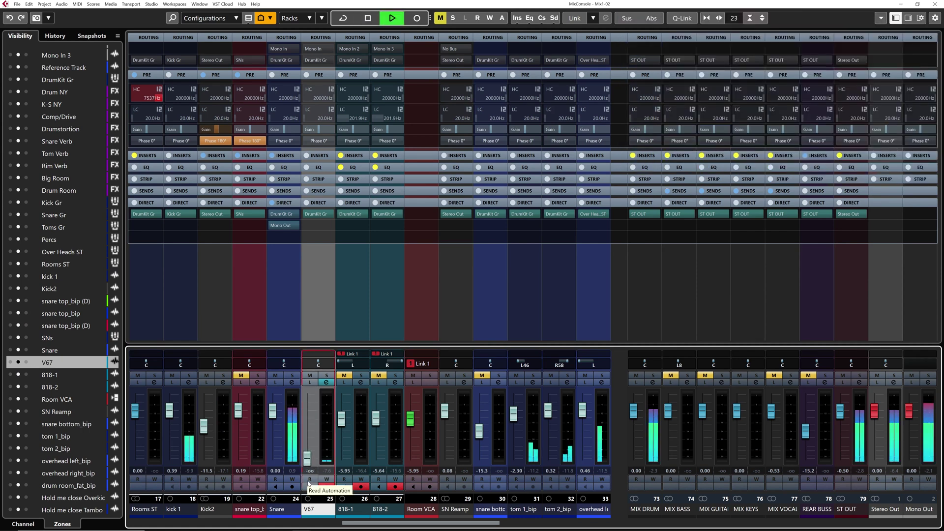
{"action": "left_click", "coordinate": [310, 479]}
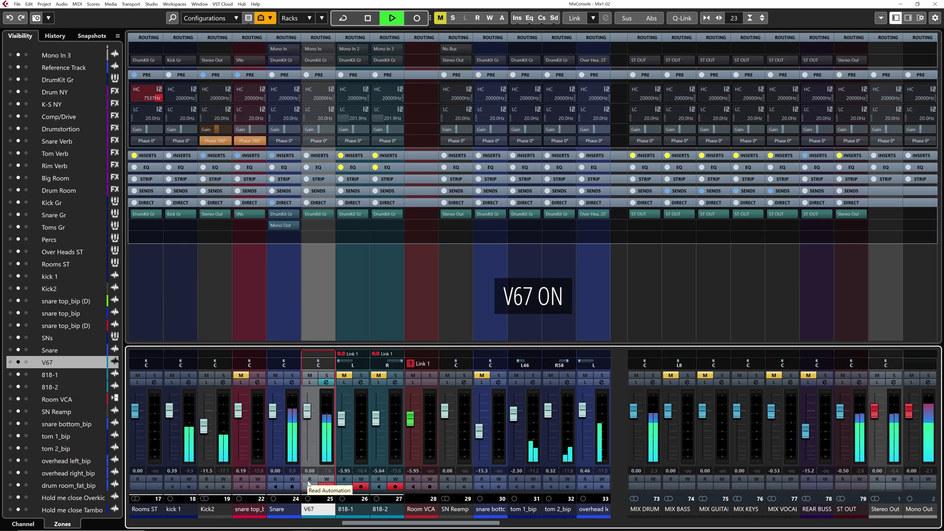
{"action": "key", "text": "space"}
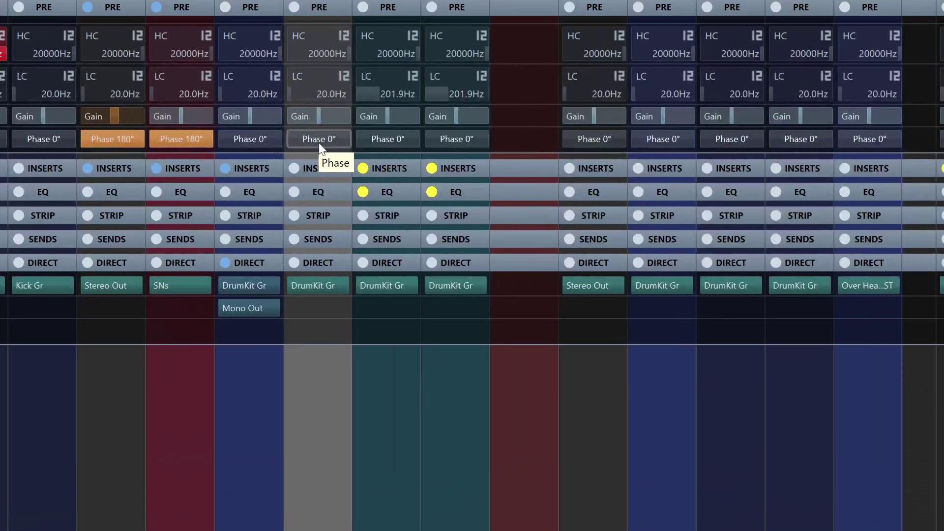
Set the V67 channel's phase to 180° and compare playback with V67 muted and unmuted at a fader level of about -3.26
{"action": "left_click", "coordinate": [319, 141]}
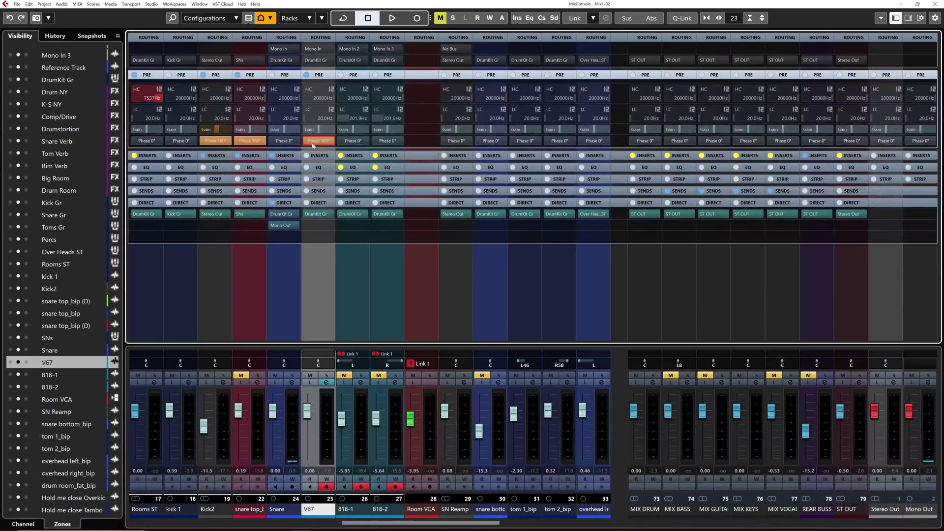
{"action": "key", "text": "space"}
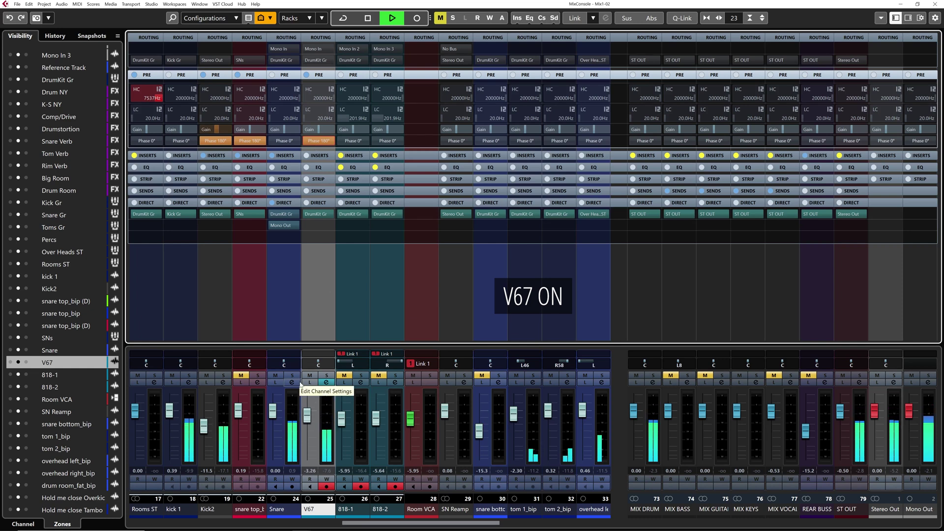
{"action": "left_click", "coordinate": [311, 376]}
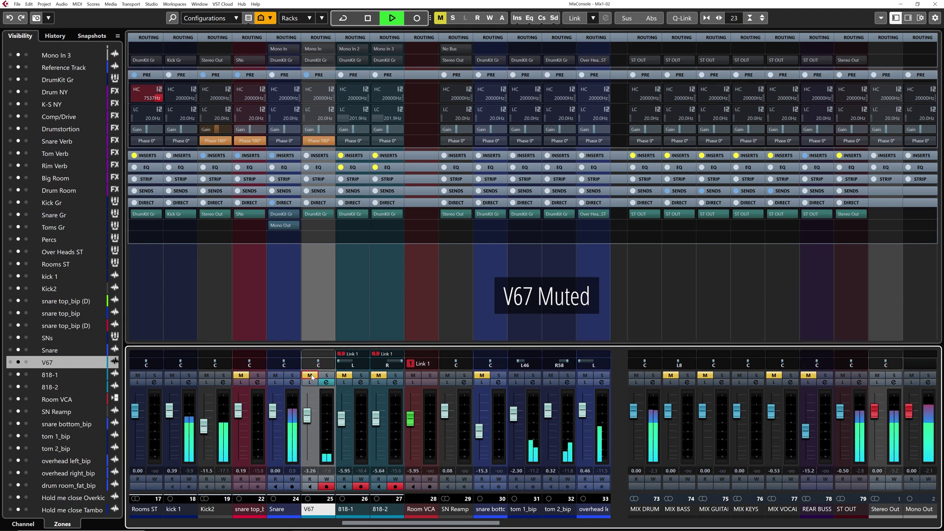
{"action": "left_click", "coordinate": [311, 375]}
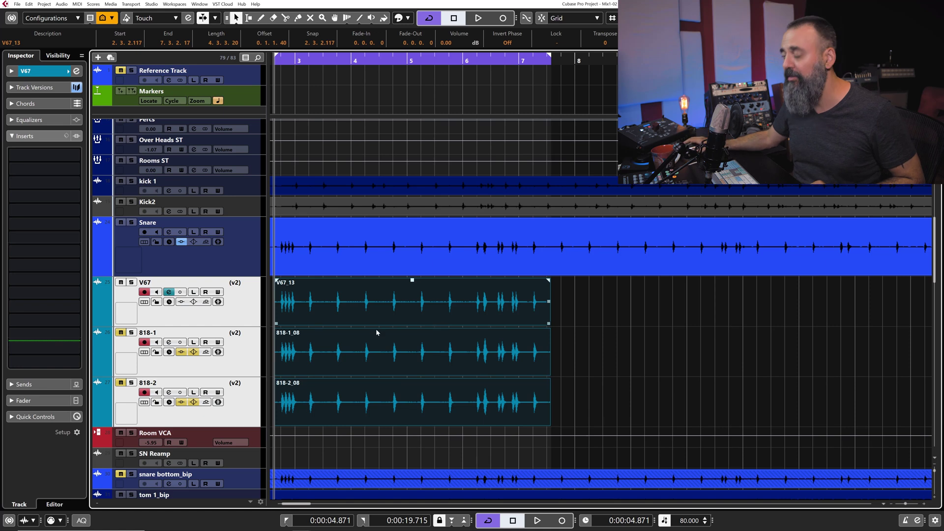
Solo the V67 track in the project and play the looped recorded section
{"action": "left_click", "coordinate": [247, 306]}
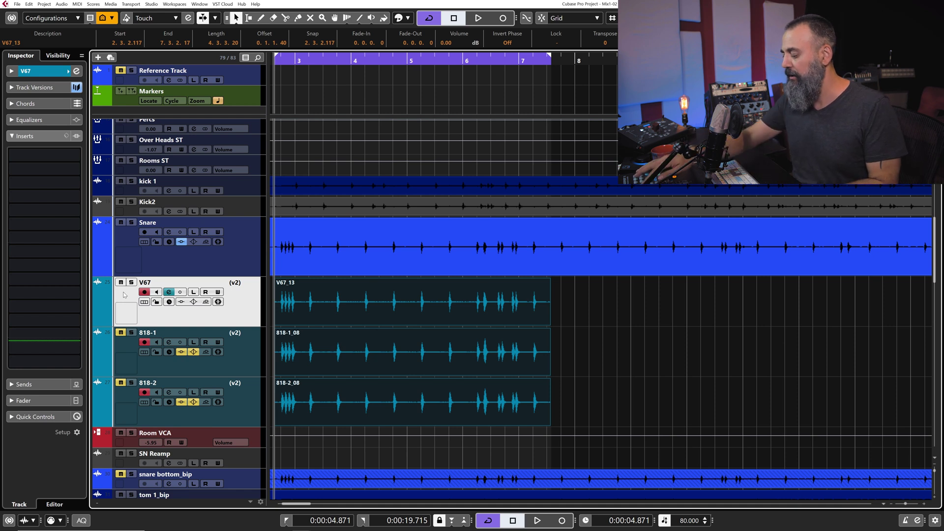
{"action": "key", "text": "s"}
{"action": "key", "text": "space"}
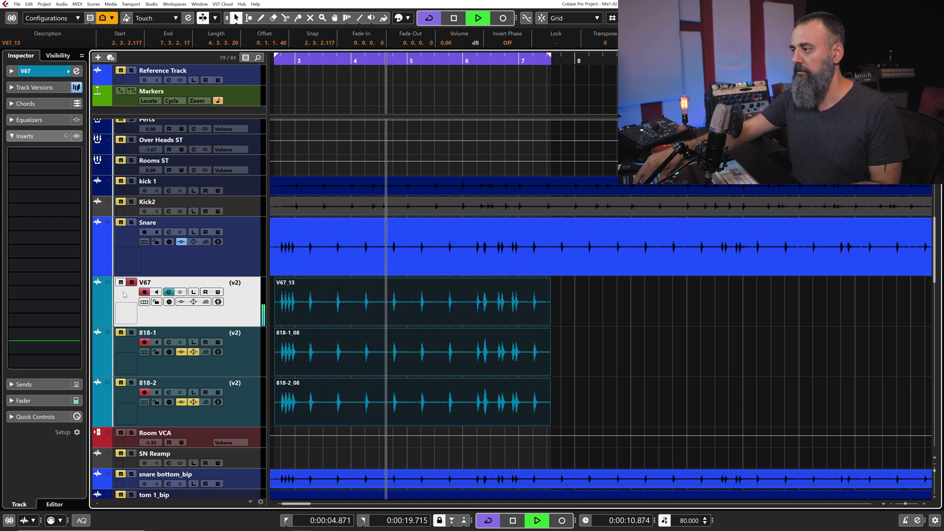
{"action": "key", "text": "space"}
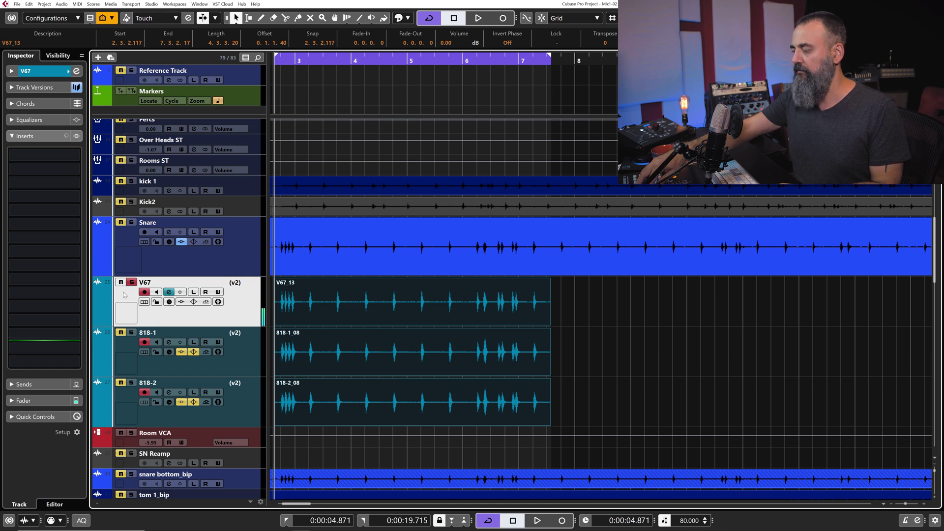
Audition the Snare soloed together with V67, and the Snare alone with V67 muted
{"action": "key", "text": "s"}
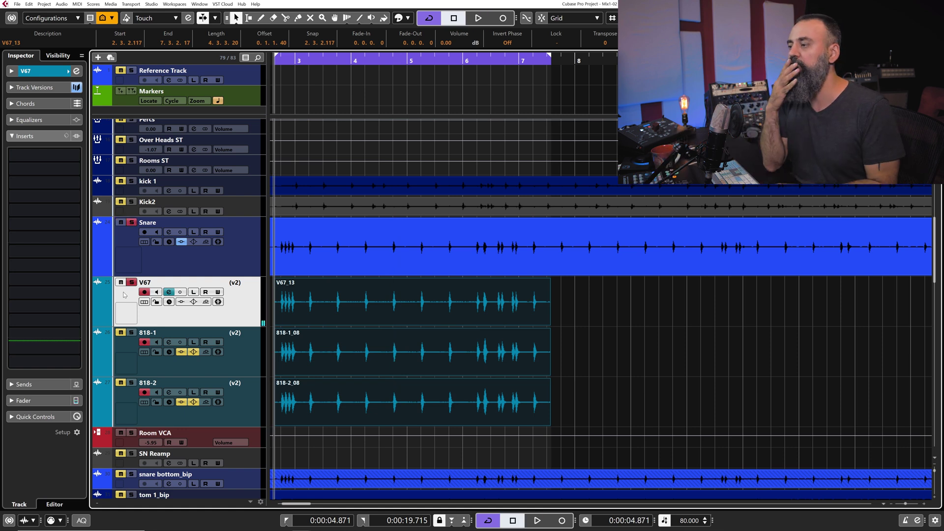
{"action": "key", "text": "space"}
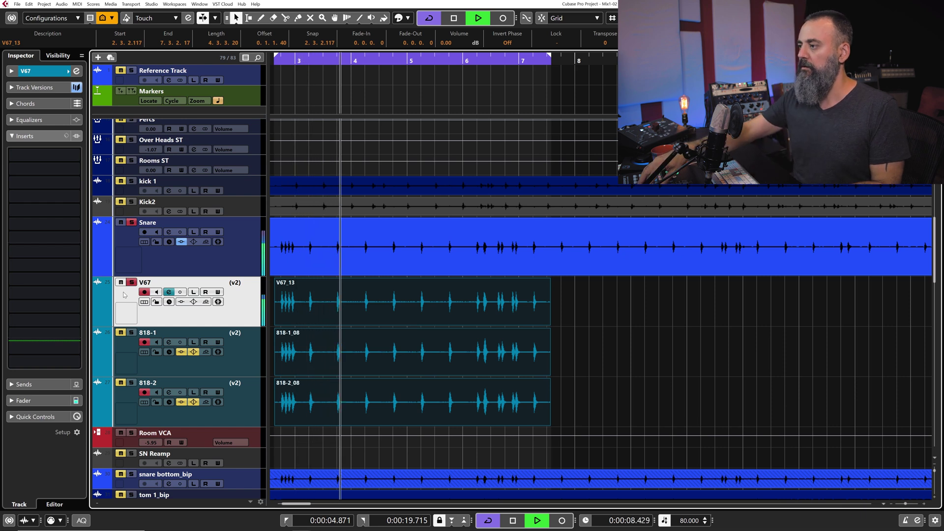
{"action": "key", "text": "space"}
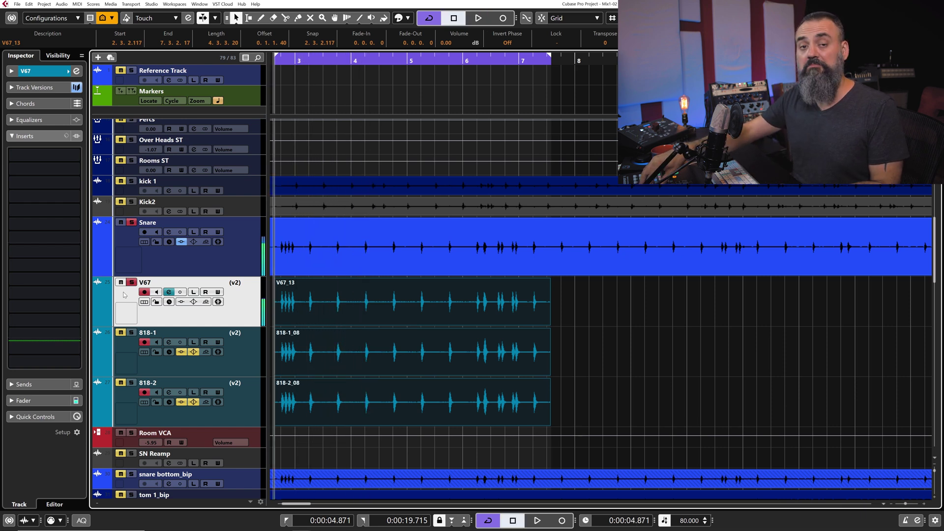
{"action": "key", "text": "space"}
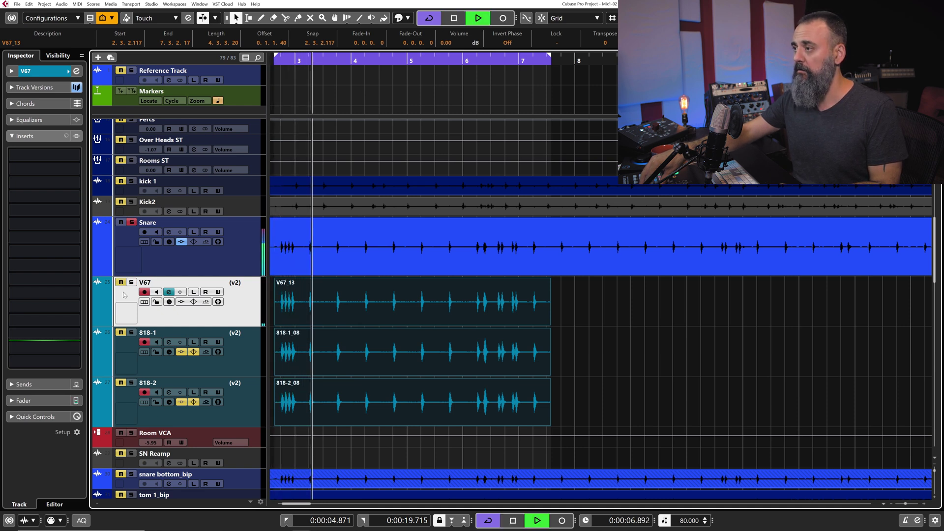
{"action": "key", "text": "space"}
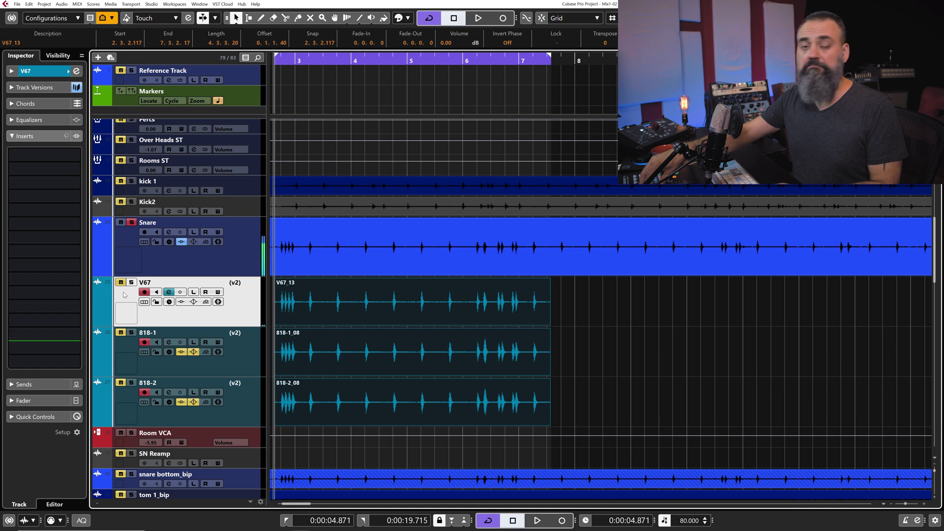
Replay the Snare and V67 soloed together, and play the full drum kit with all solos cleared
{"action": "key", "text": "s"}
{"action": "key", "text": "space"}
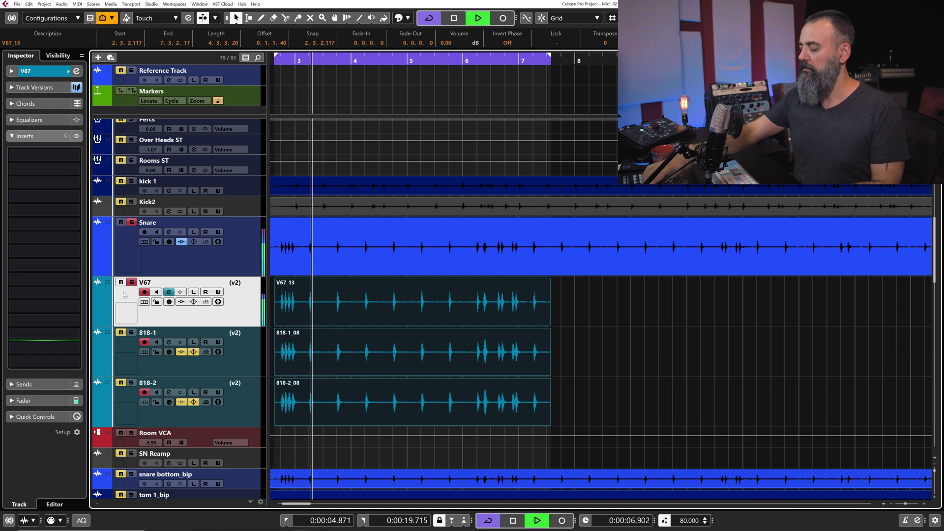
{"action": "key", "text": "space"}
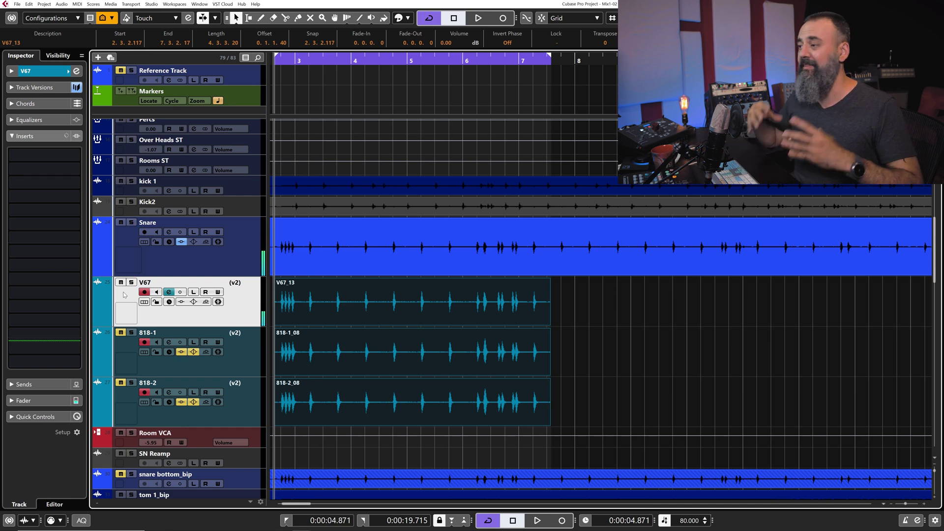
{"action": "key", "text": "space"}
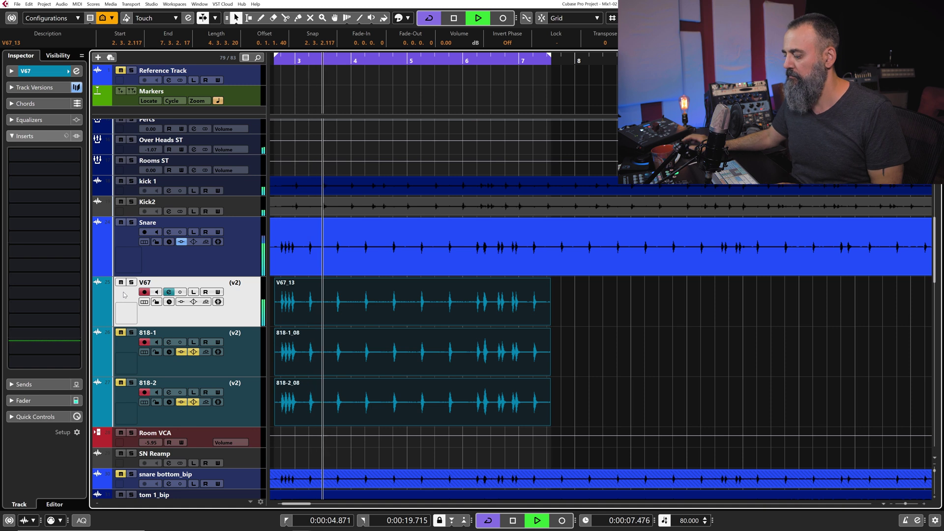
Solo the linked 818-1 and 818-2 room channels in the mixer and raise the Room VCA fader to -3.41
{"action": "key", "text": "space"}
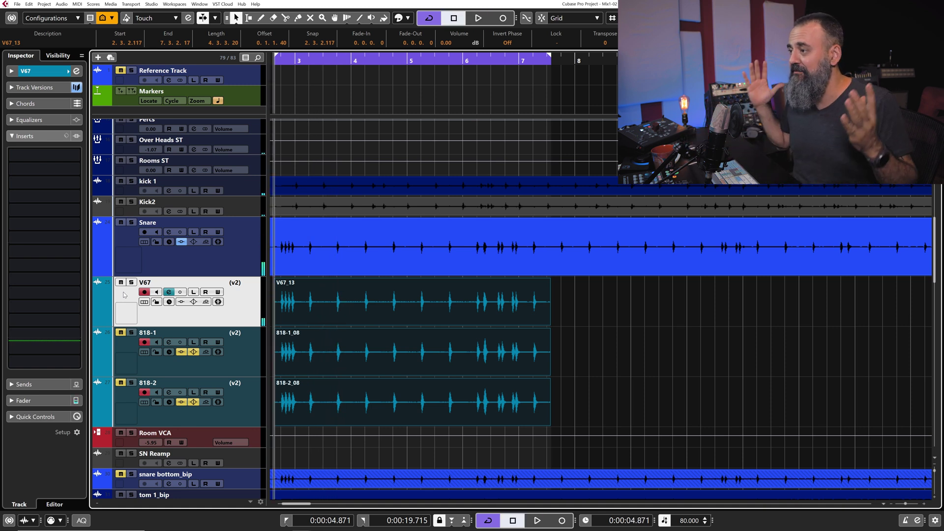
{"action": "left_click", "coordinate": [241, 405]}
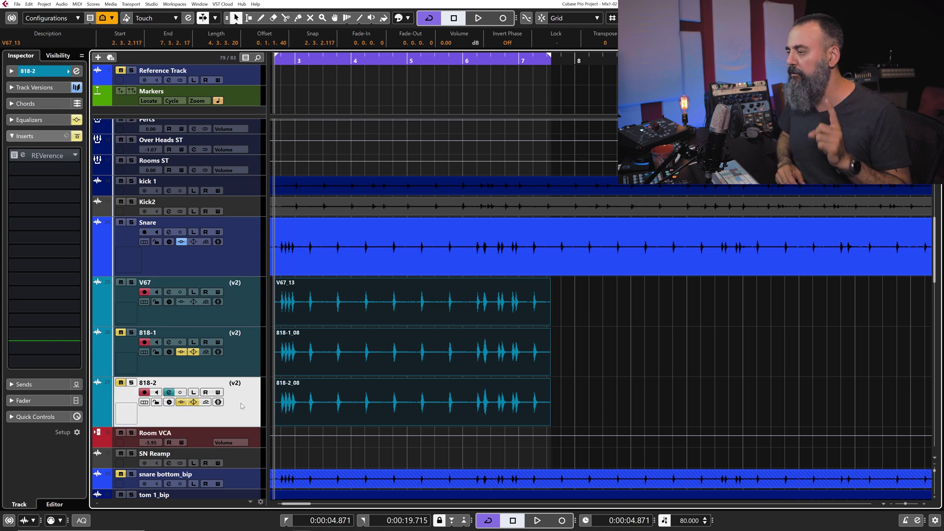
{"action": "key", "text": "F3"}
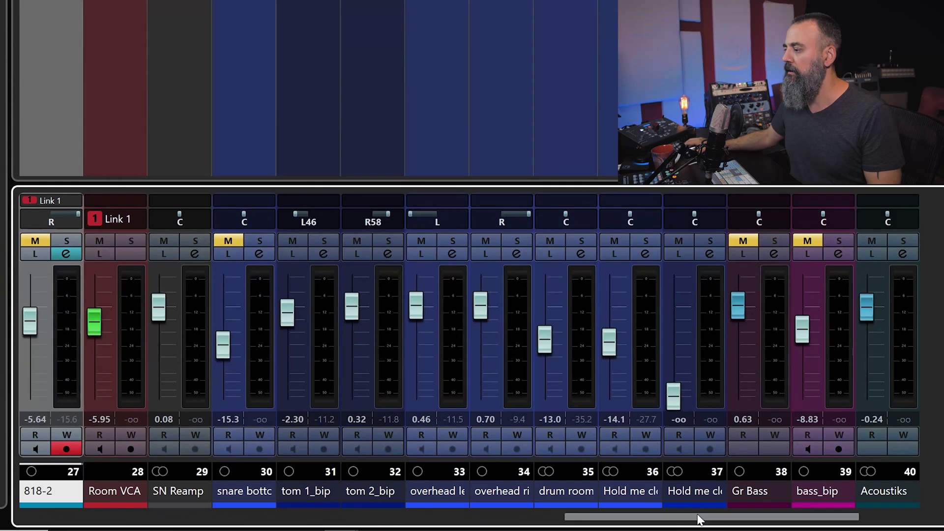
{"action": "left_click_drag", "start_coordinate": [698, 514], "coordinate": [584, 526]}
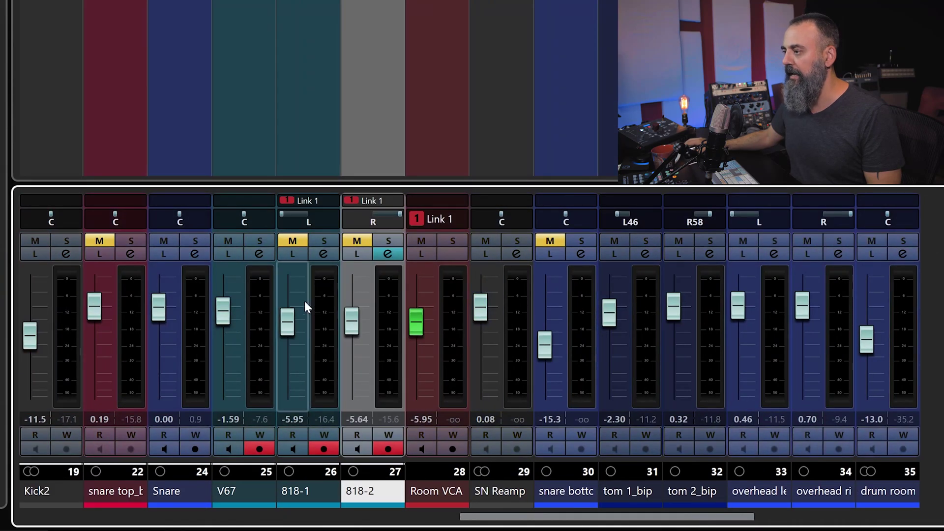
{"action": "left_click", "coordinate": [327, 239]}
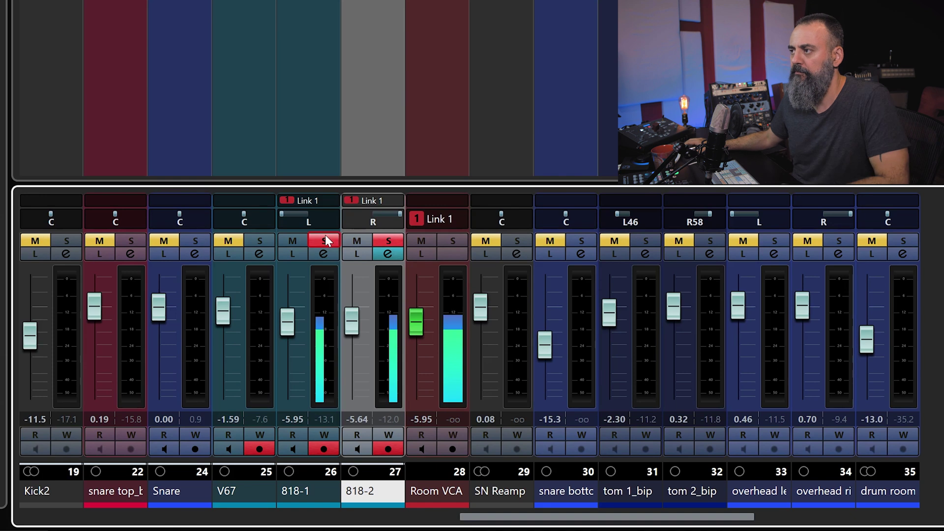
{"action": "mouse_move", "coordinate": [423, 329]}
{"action": "left_mouse_down"}
{"action": "mouse_move", "coordinate": [424, 314]}
{"action": "mouse_move", "coordinate": [424, 322]}
{"action": "left_mouse_up"}
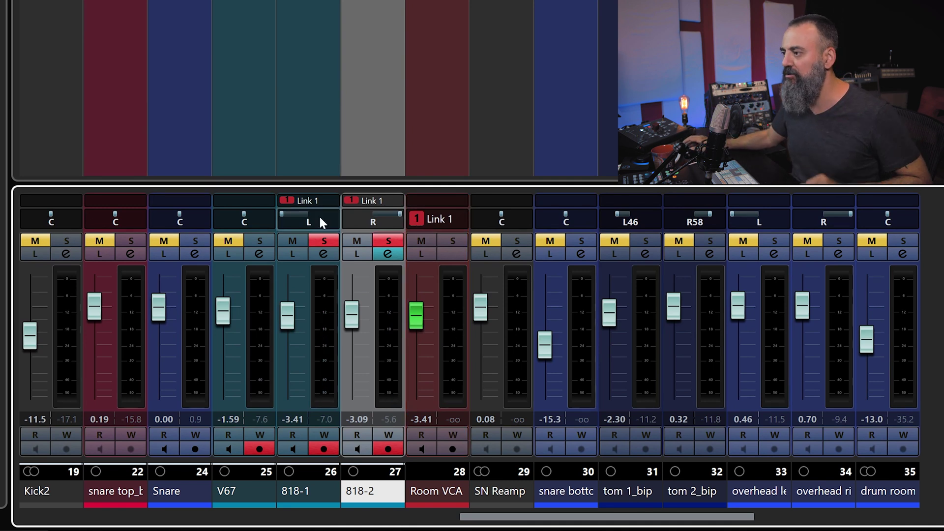
Clear the solo and mute on 818-1 and 818-2, lower the 818-2 fader to about -3.5, and play the full kit
{"action": "left_click", "coordinate": [387, 240]}
{"action": "left_click", "coordinate": [361, 239]}
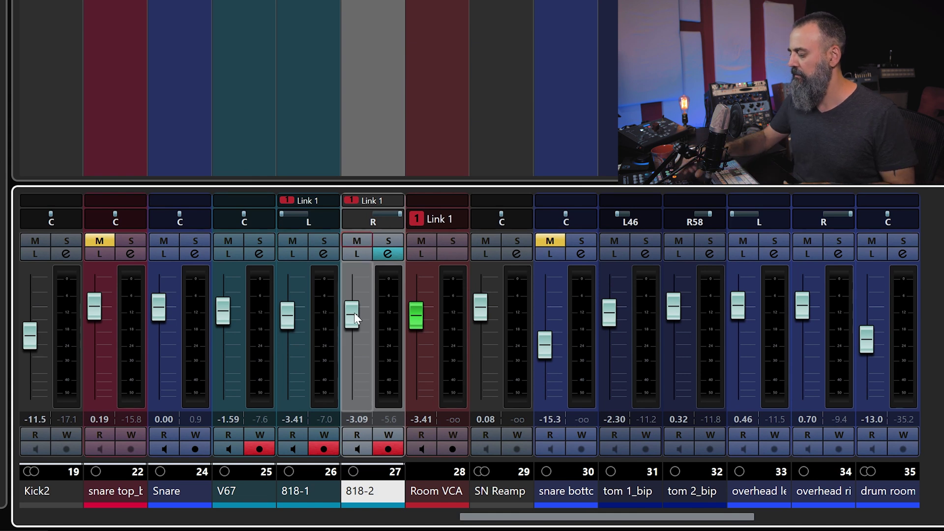
{"action": "left_click_drag", "start_coordinate": [355, 315], "coordinate": [355, 318]}
{"action": "key", "text": "space"}
{"action": "scroll", "coordinate": [355, 316], "scroll_direction": "up", "scroll_amount": 2}
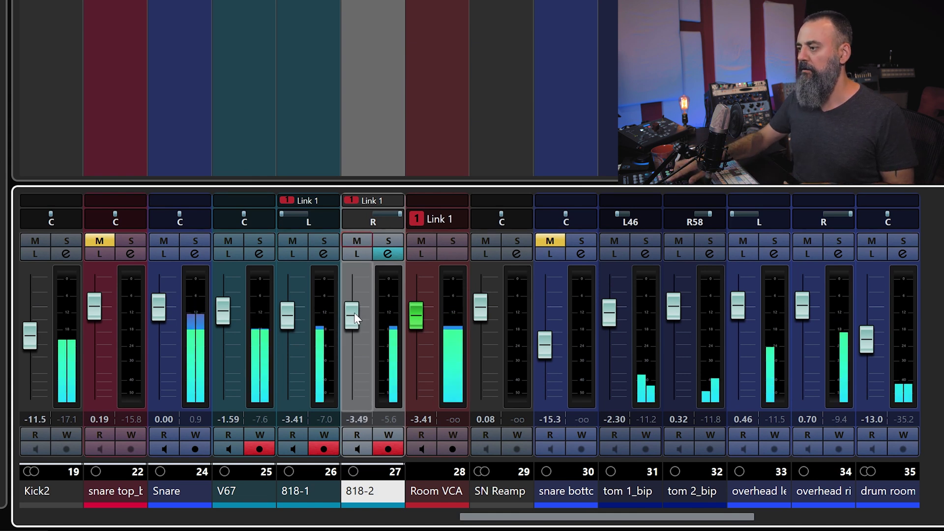
Lower the Room VCA to -8.04 during playback and compare the mix with the room mics muted and unmuted
{"action": "scroll", "coordinate": [355, 315], "scroll_direction": "down", "scroll_amount": 3}
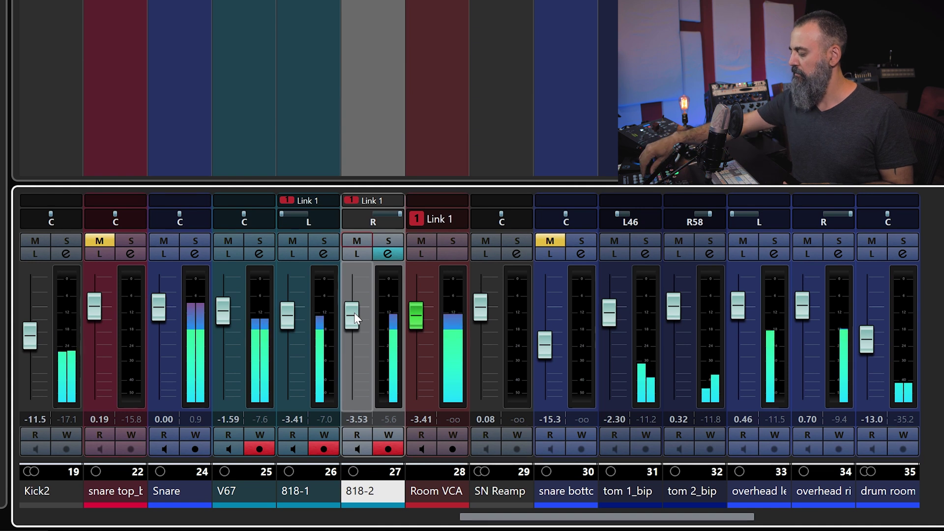
{"action": "scroll", "coordinate": [354, 315], "scroll_direction": "down", "scroll_amount": 4}
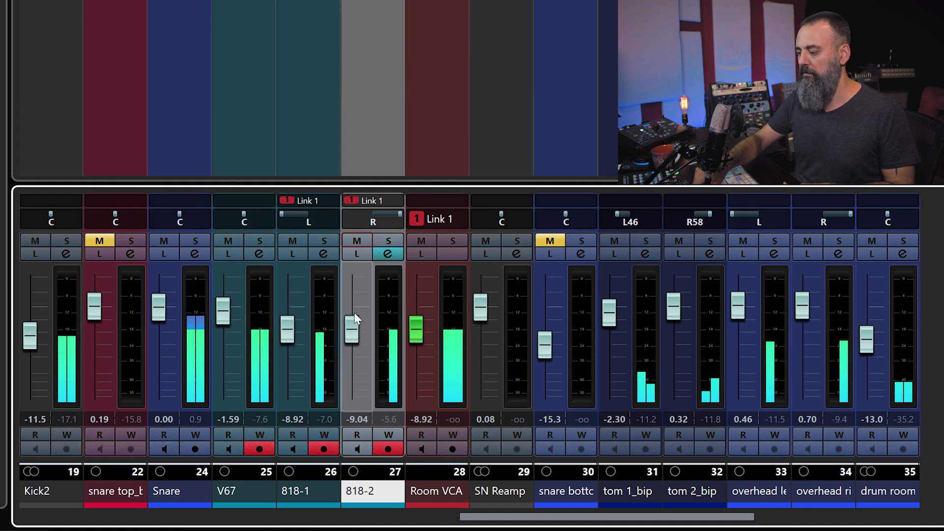
{"action": "scroll", "coordinate": [354, 315], "scroll_direction": "down", "scroll_amount": 2}
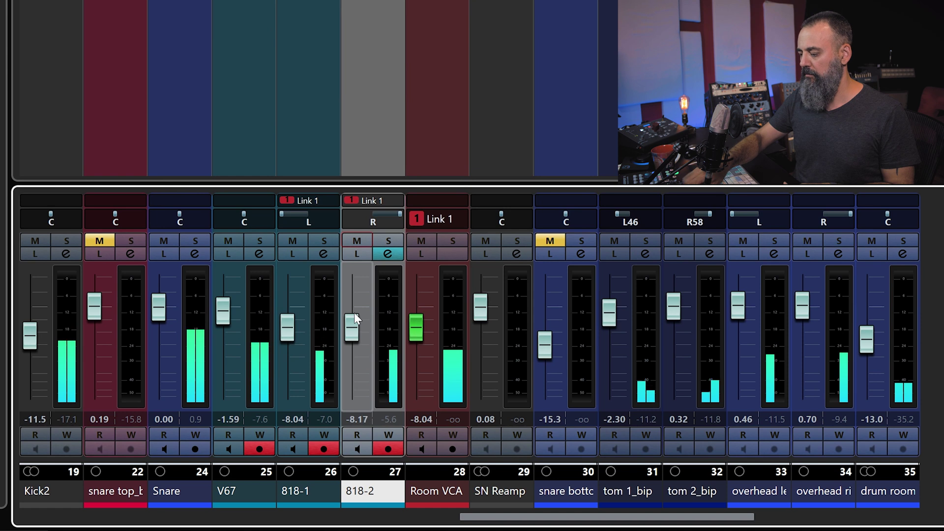
{"action": "key", "text": "m"}
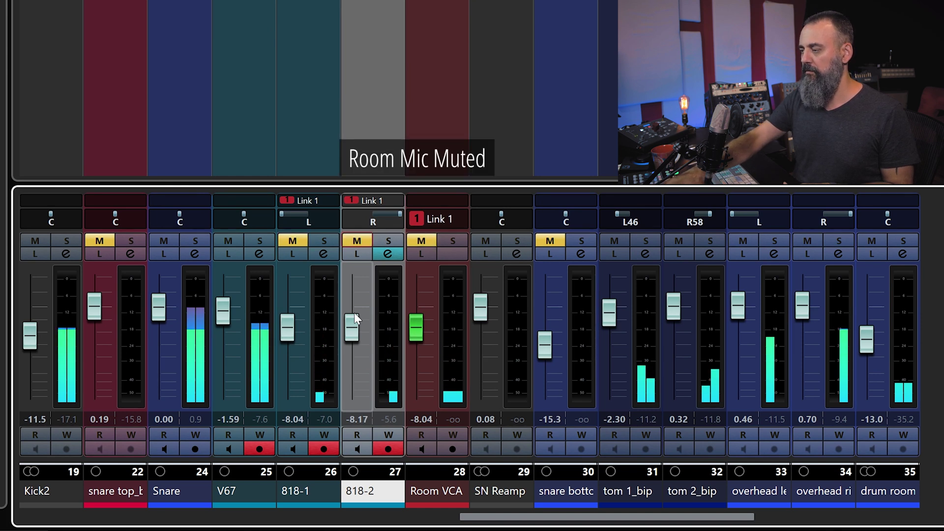
{"action": "key", "text": "m"}
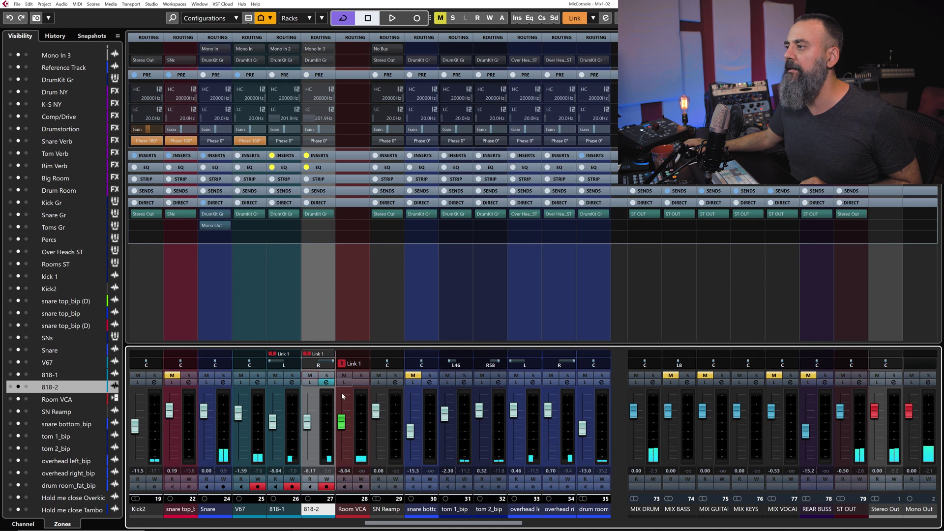
Reactivate the EQ on 818-1 and 818-2, check the 818-2 EQ curve, and enable their 201.9 Hz low-cut filters
{"action": "left_click", "coordinate": [273, 168]}
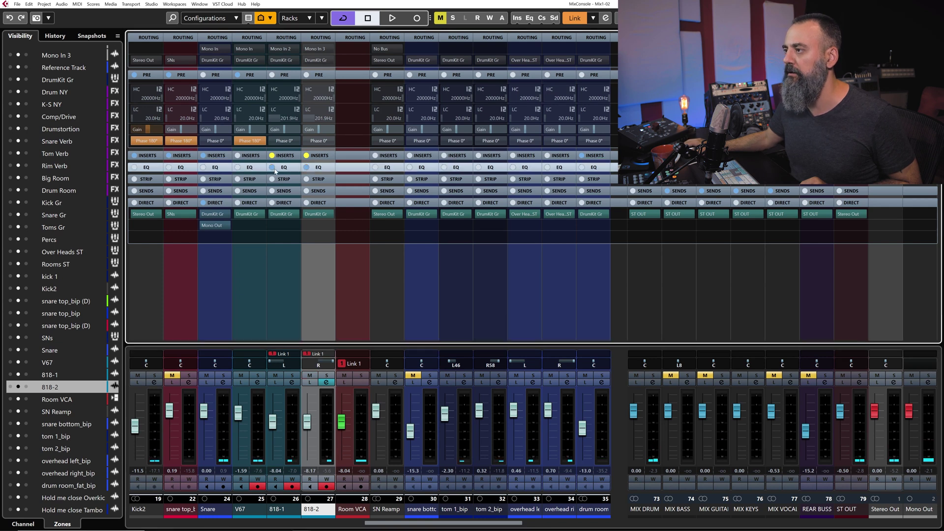
{"action": "left_click", "coordinate": [327, 382]}
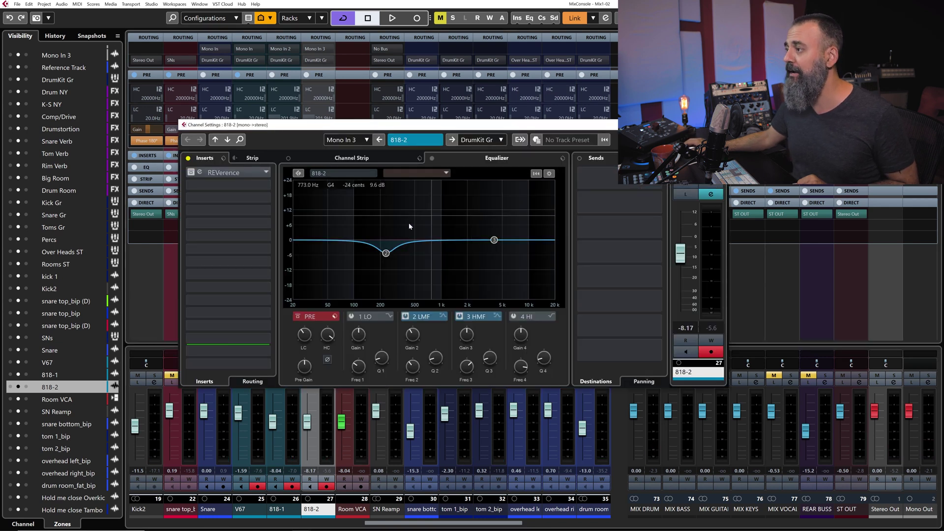
{"action": "left_click", "coordinate": [337, 86]}
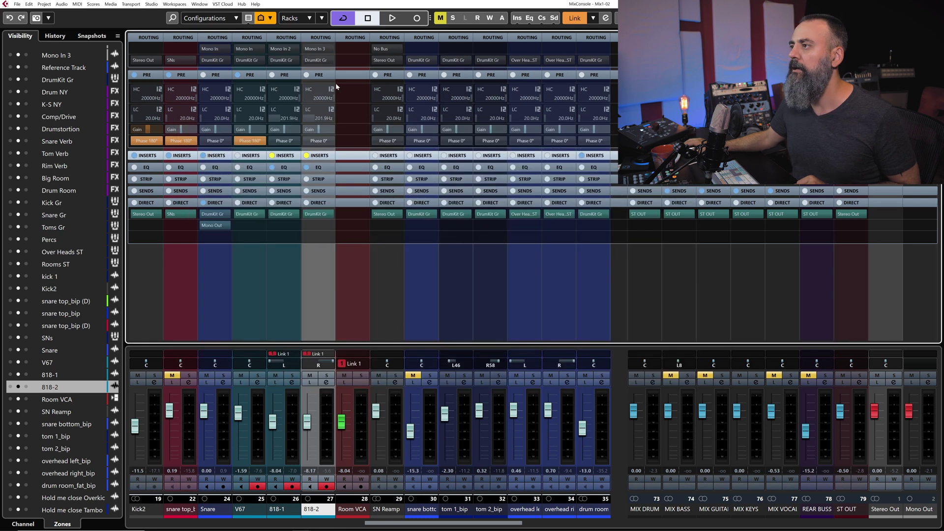
{"action": "left_click", "coordinate": [272, 75]}
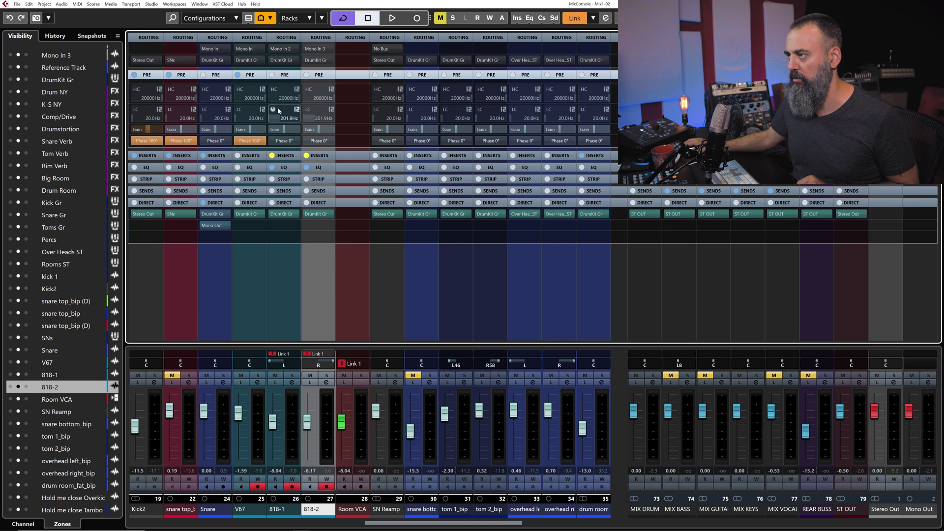
Play the full kit with the filtered room channels, and solo the Room VCA to hear them alone
{"action": "key", "text": "F3"}
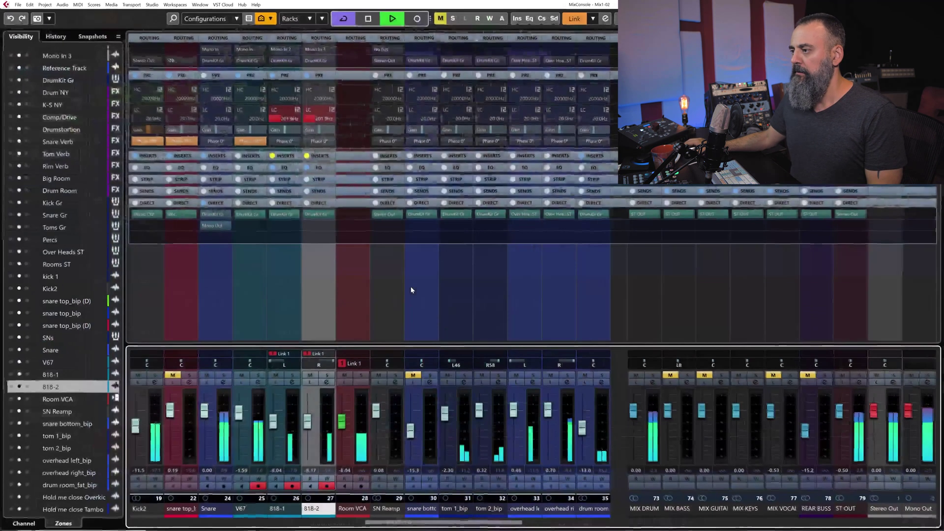
{"action": "key", "text": "F3"}
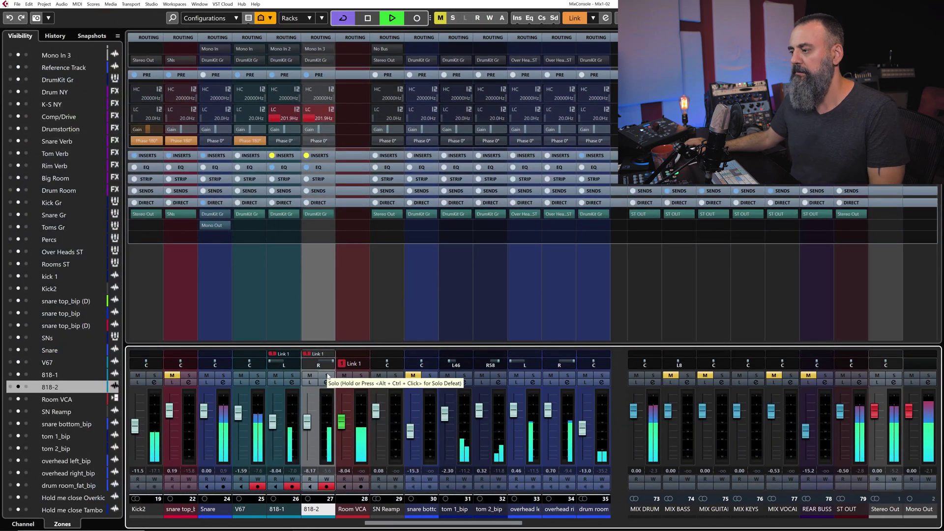
{"action": "left_click", "coordinate": [361, 376]}
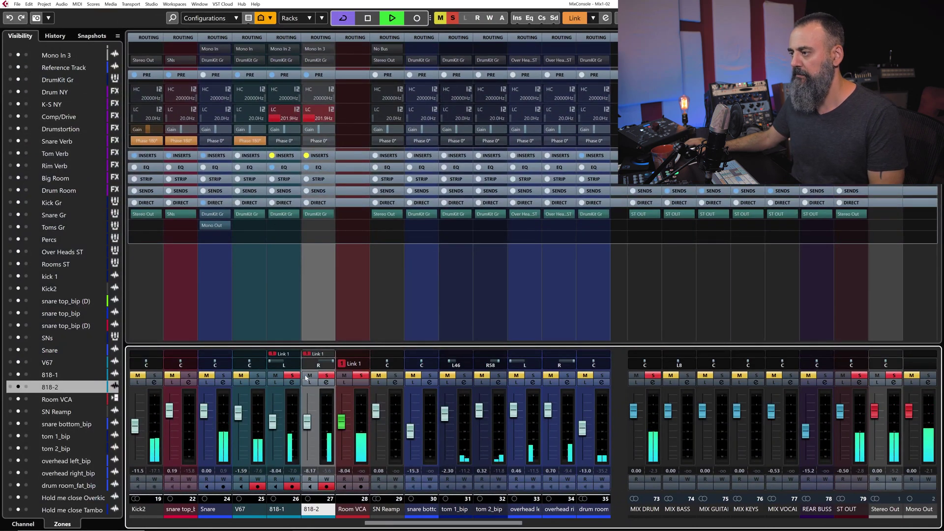
{"action": "key", "text": "space"}
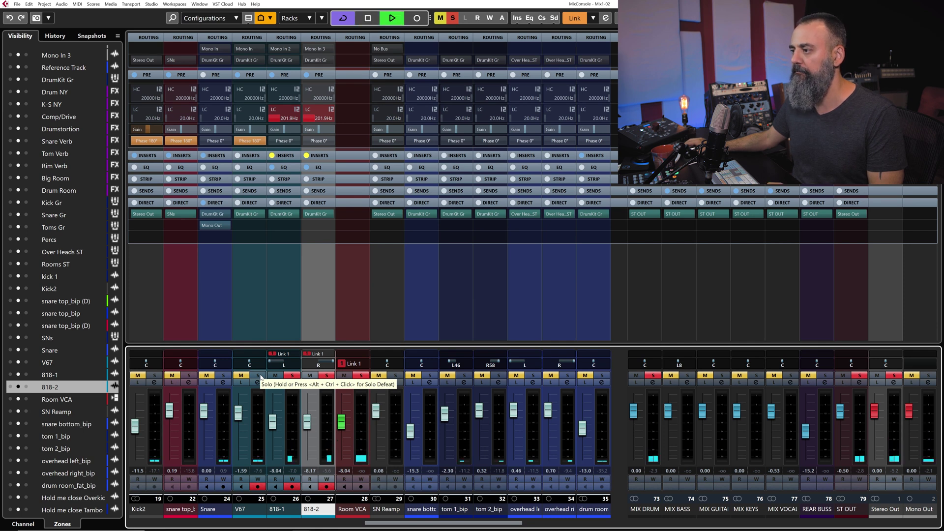
Add the V67 and Snare channels to the solo and play them together with the room channels
{"action": "left_click", "coordinate": [259, 376]}
{"action": "left_click", "coordinate": [227, 375]}
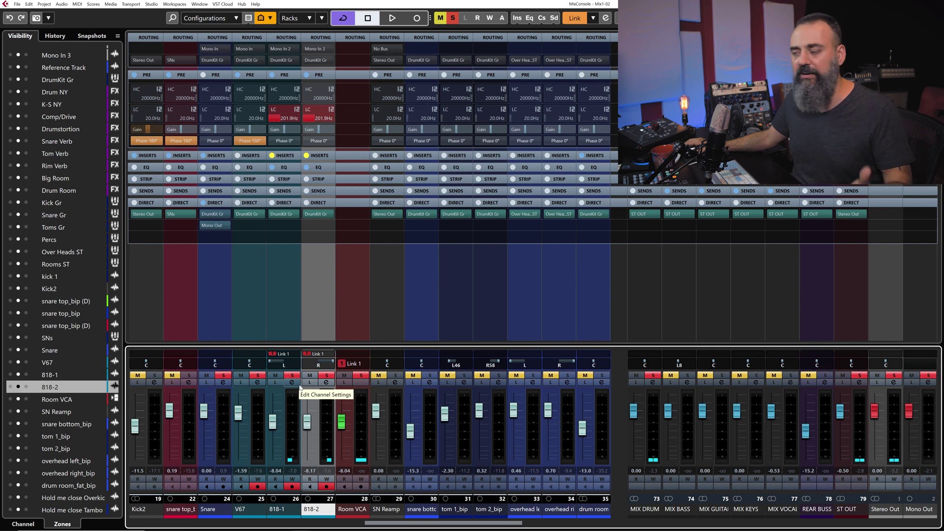
{"action": "key", "text": "space"}
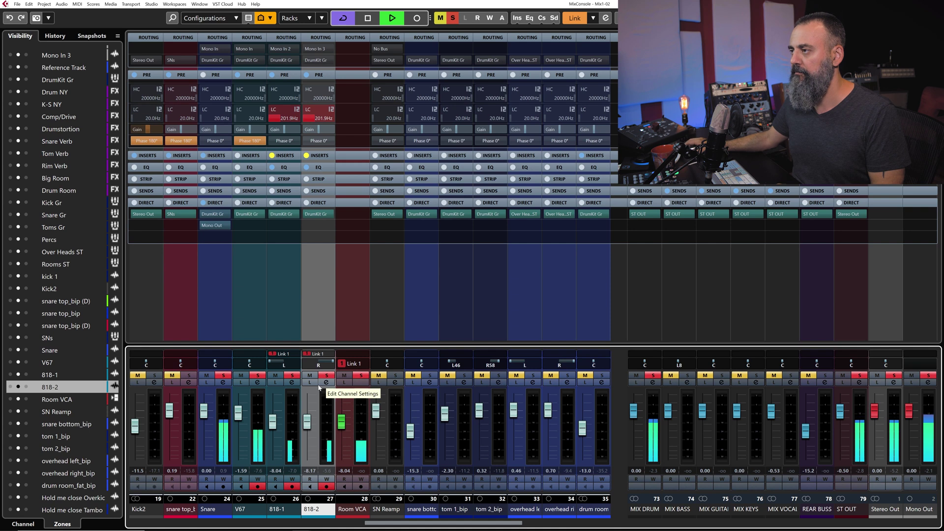
Select 818-1 and 818-2 together, set their phase to 180°, and play the soloed snare channels
{"action": "left_click", "coordinate": [277, 509], "text": "ctrl"}
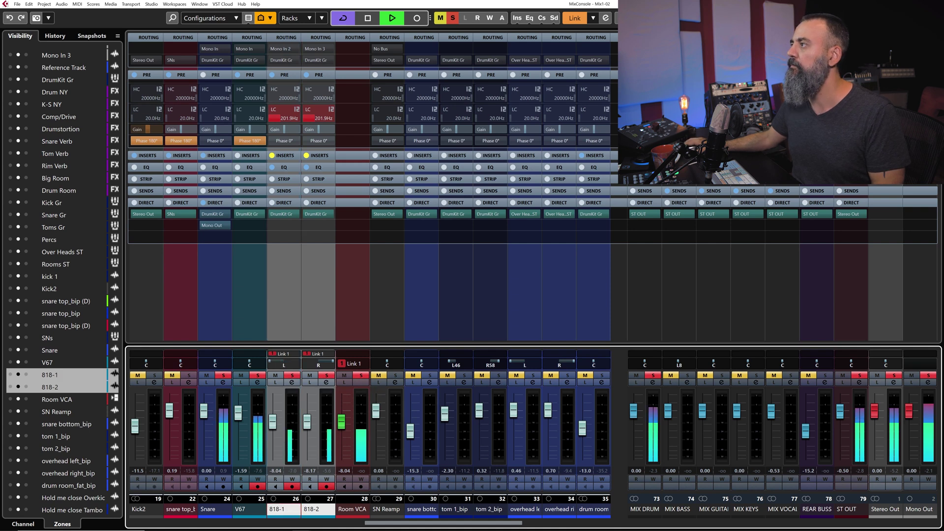
{"action": "left_click", "coordinate": [289, 141]}
{"action": "key", "text": "space"}
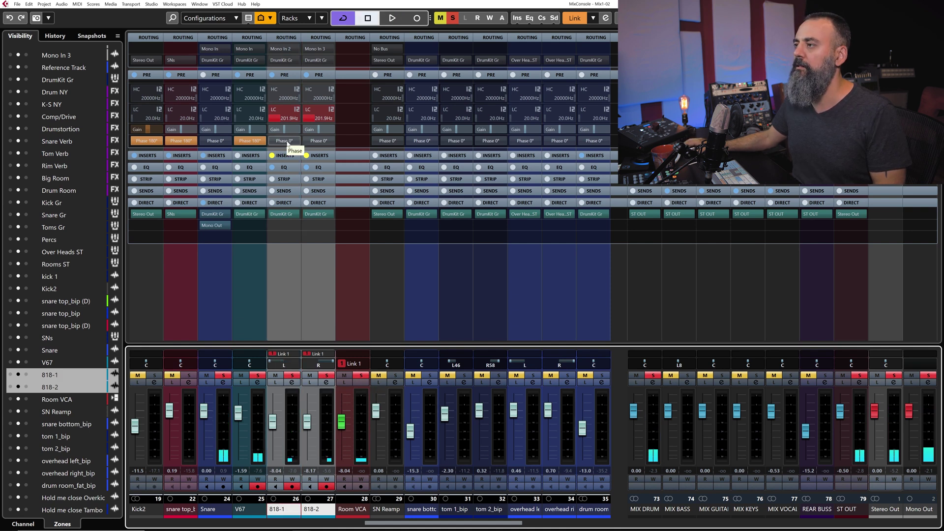
{"action": "left_click", "coordinate": [306, 141]}
{"action": "key", "text": "space"}
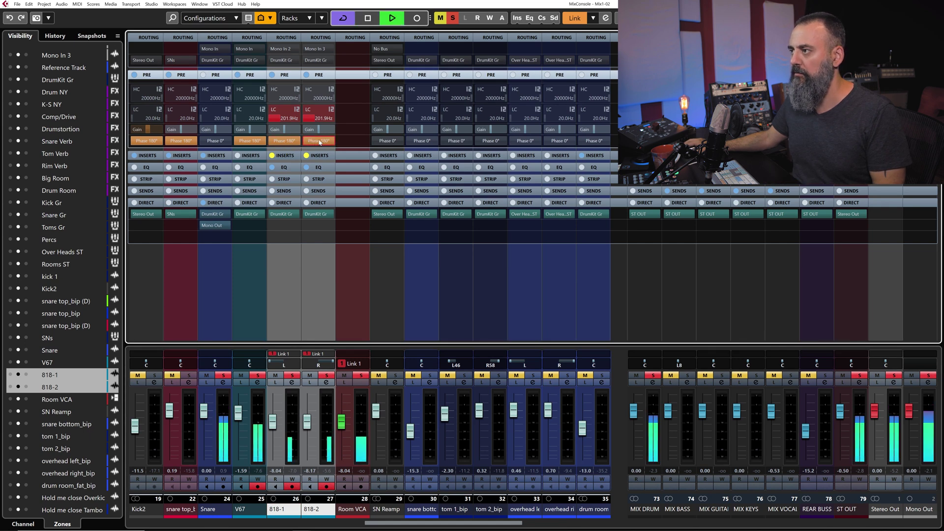
Compare the soloed snare sound with 818-1 and 818-2 at phase 0° and at 180°, ending on 180°
{"action": "key", "text": "space"}
{"action": "left_click", "coordinate": [289, 141]}
{"action": "key", "text": "space"}
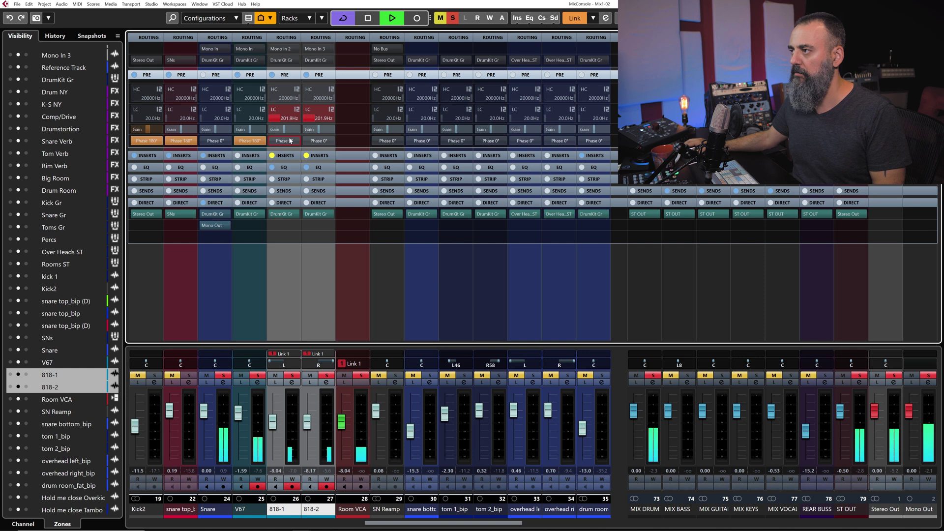
{"action": "key", "text": "space"}
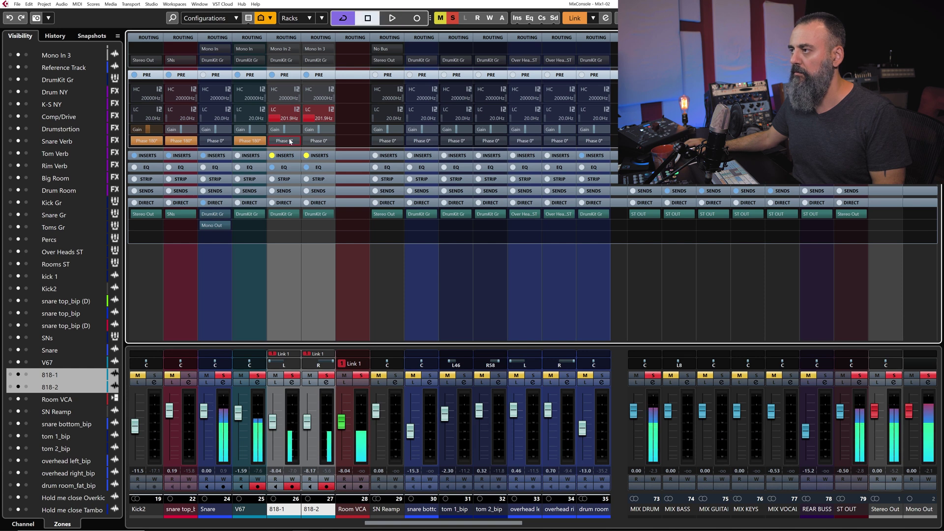
{"action": "left_click", "coordinate": [290, 141]}
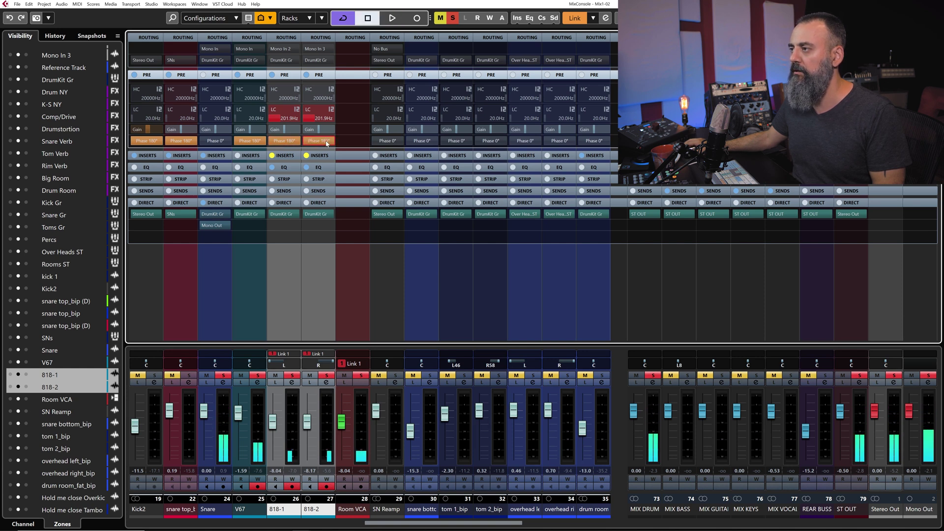
{"action": "key", "text": "space"}
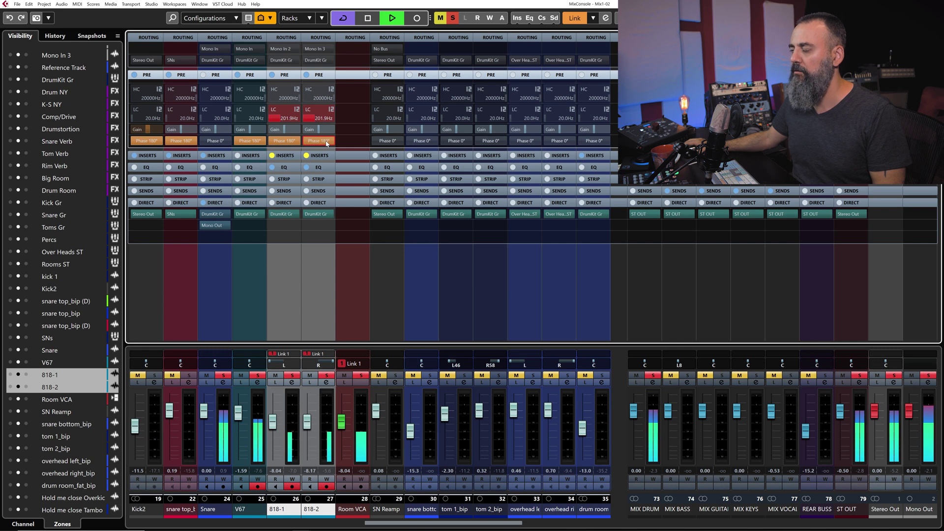
{"action": "key", "text": "space"}
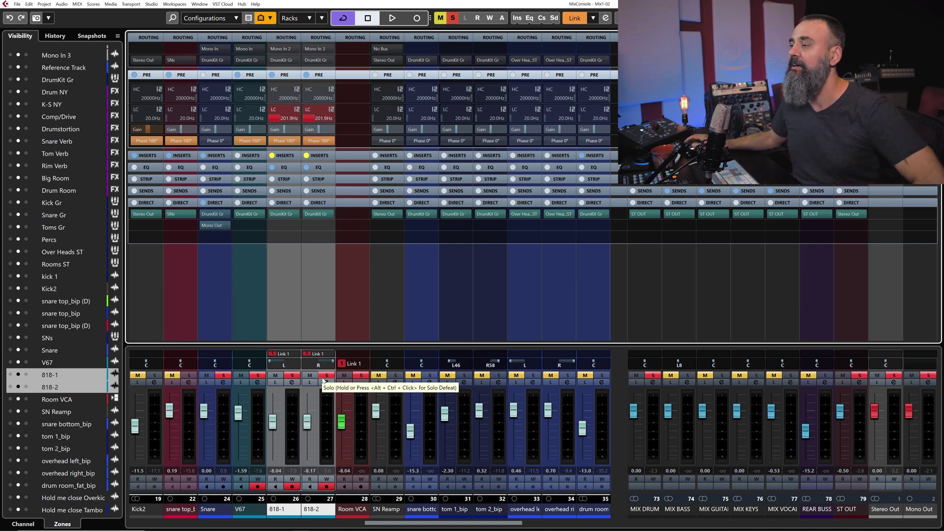
Activate the inserts on 818-1 and 818-2, and examine the REVerence settings on 818-1
{"action": "left_click", "coordinate": [272, 162]}
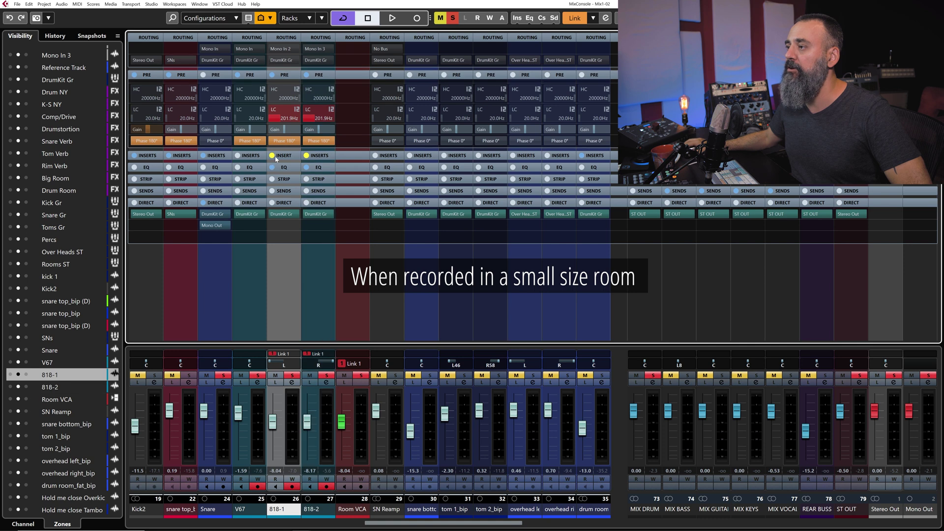
{"action": "left_click", "coordinate": [305, 156]}
{"action": "left_click", "coordinate": [283, 157]}
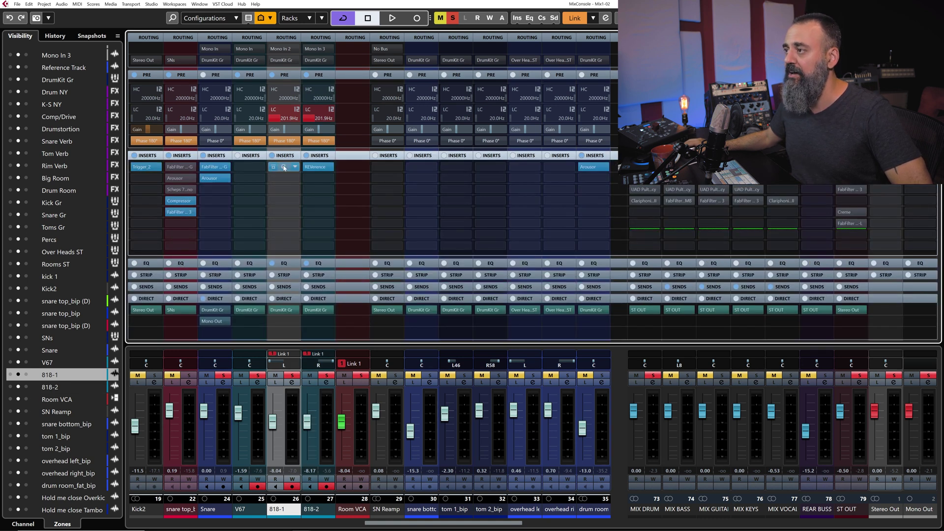
{"action": "left_click", "coordinate": [282, 167]}
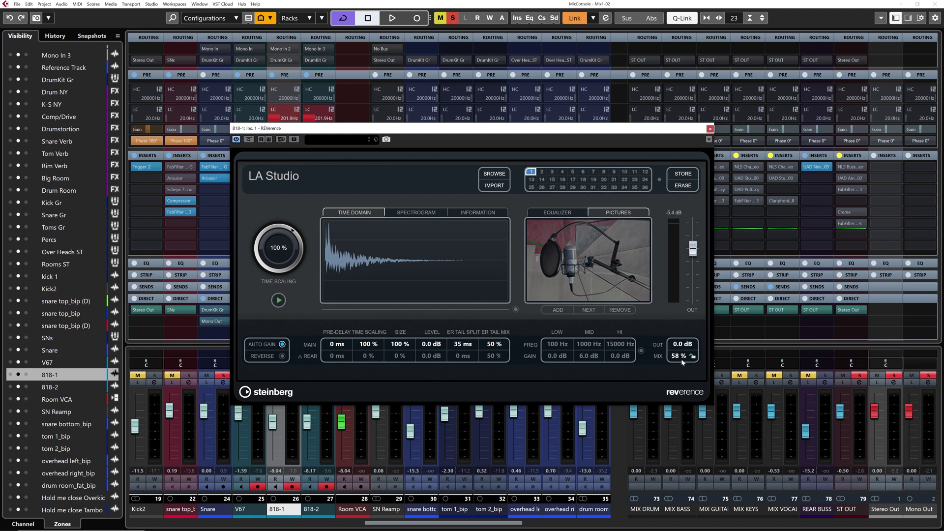
{"action": "left_click", "coordinate": [709, 129]}
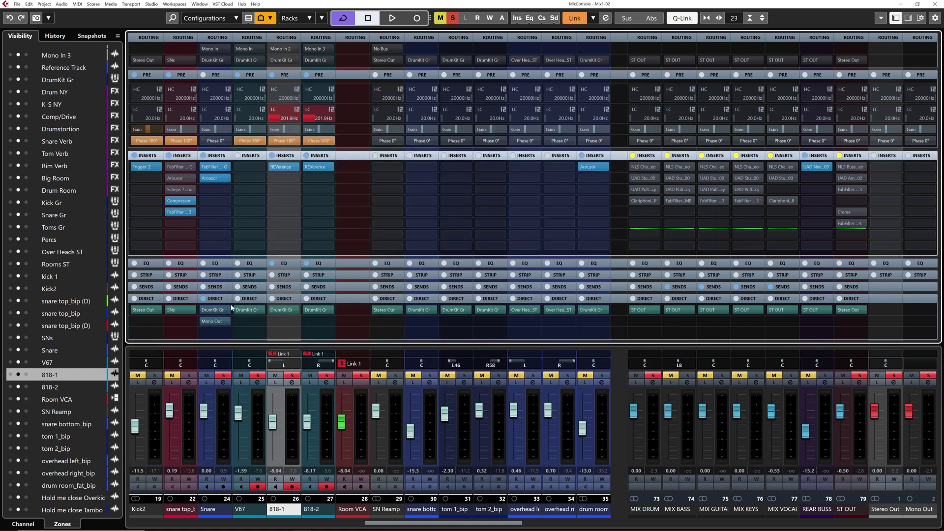
While the soloed snare channels play, reset the 818-2 and 818-1 faders to 0.00 and lower Room VCA to -13.3
{"action": "key", "text": "space"}
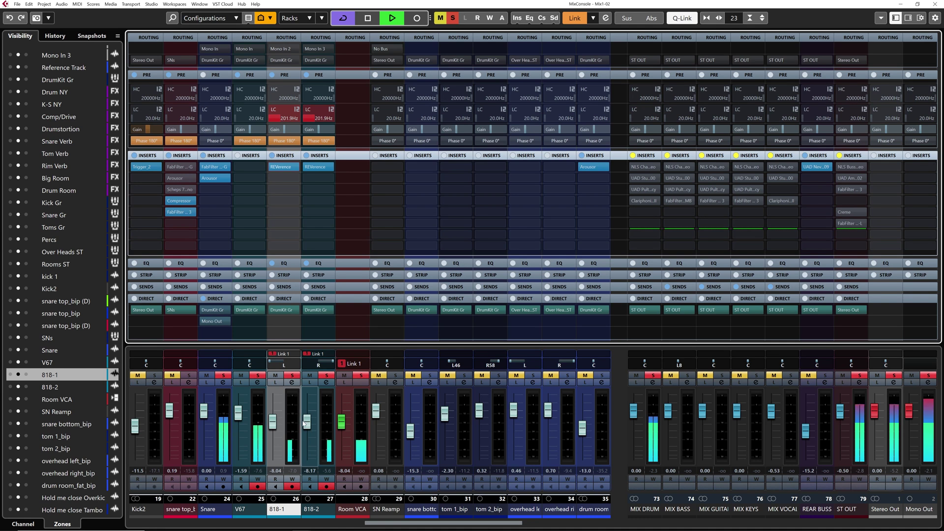
{"action": "left_click_drag", "start_coordinate": [307, 421], "coordinate": [308, 426]}
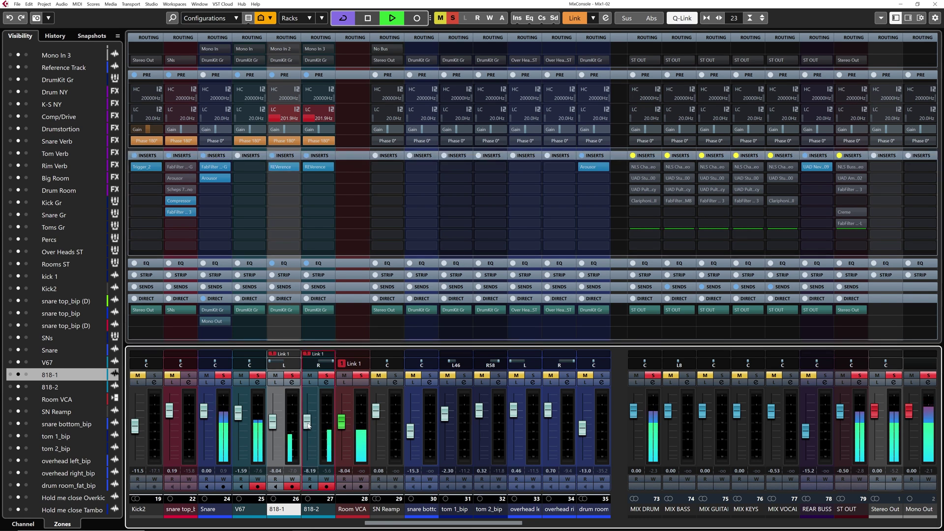
{"action": "left_click", "coordinate": [308, 426], "text": "ctrl"}
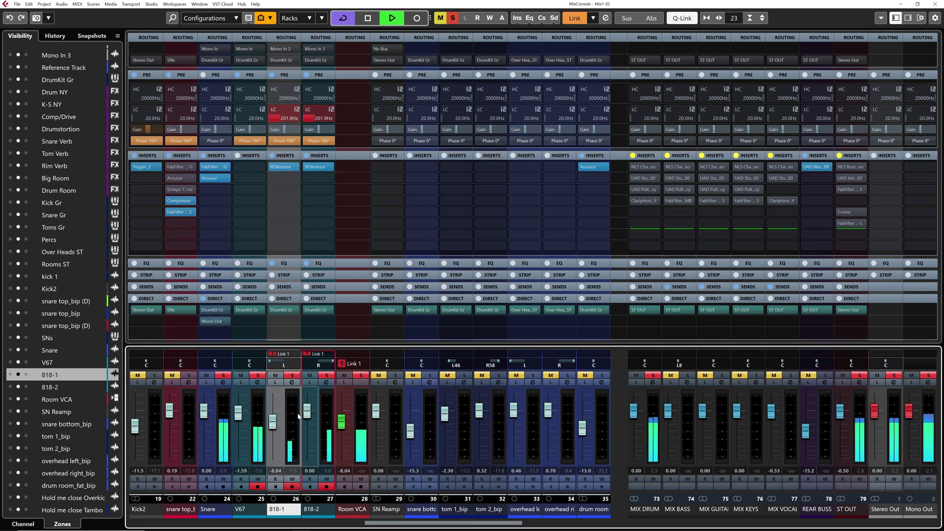
{"action": "left_click", "coordinate": [273, 422], "text": "ctrl"}
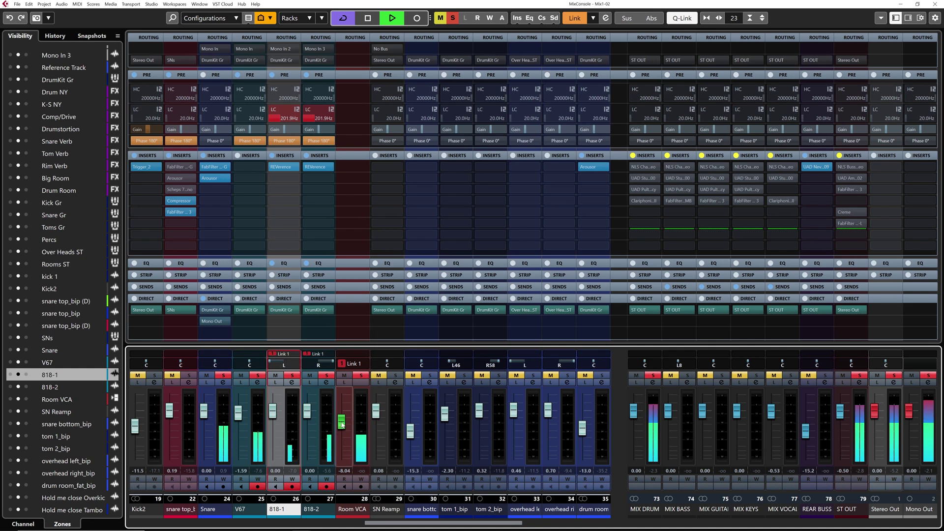
{"action": "left_click_drag", "start_coordinate": [341, 426], "coordinate": [343, 431]}
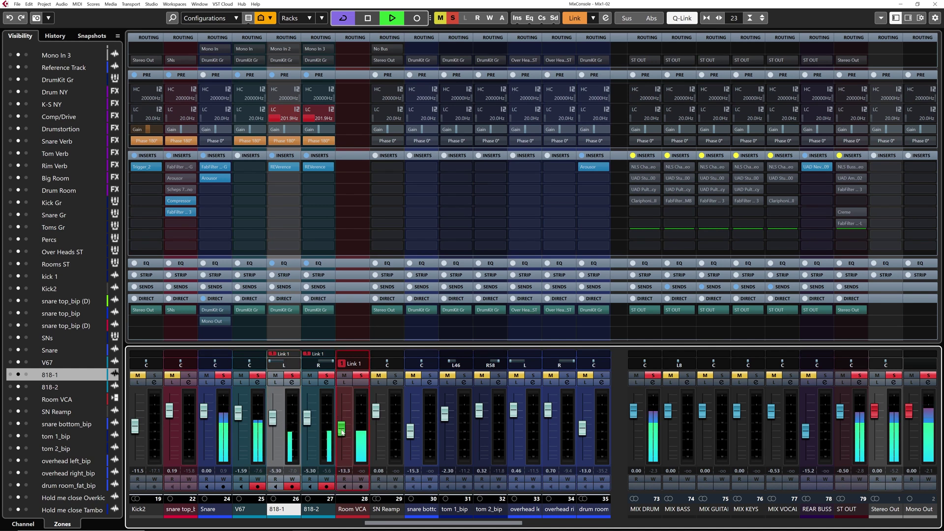
{"action": "key", "text": "space"}
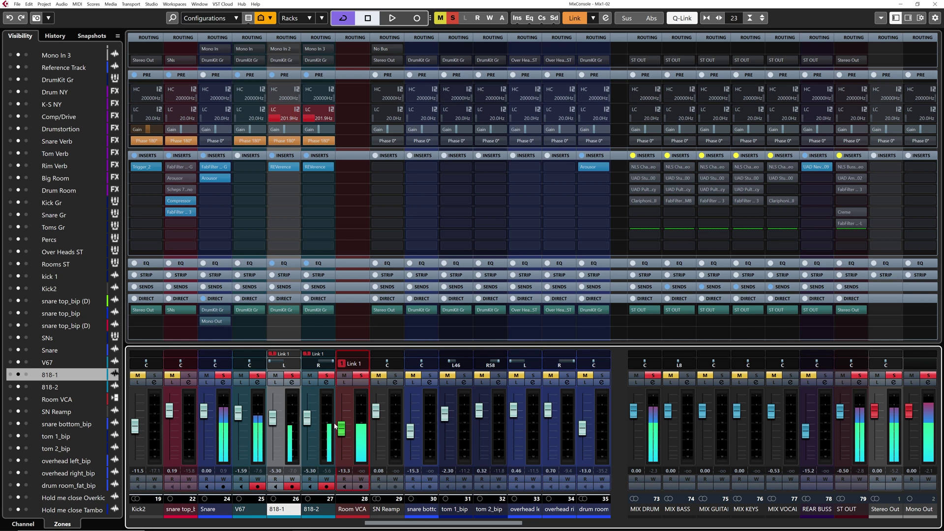
Take all channels out of solo
{"action": "left_click", "coordinate": [326, 382]}
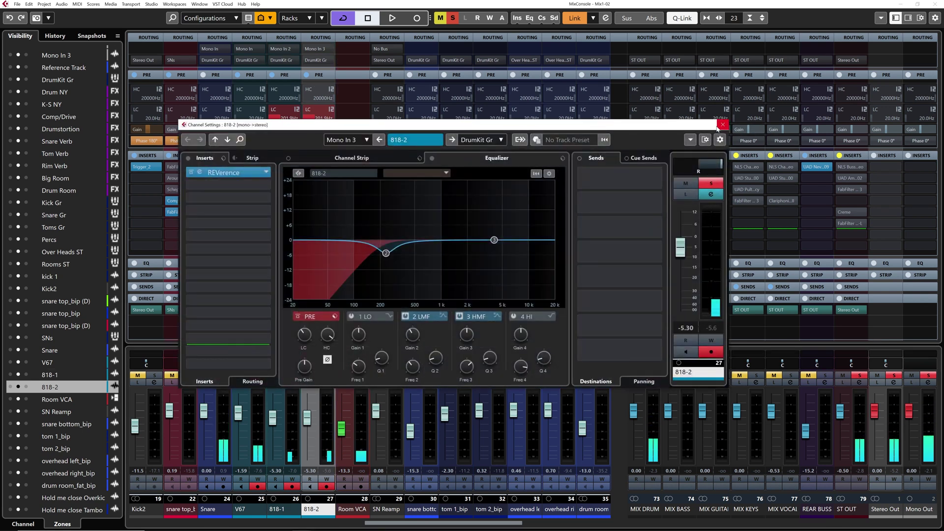
{"action": "left_click", "coordinate": [722, 125]}
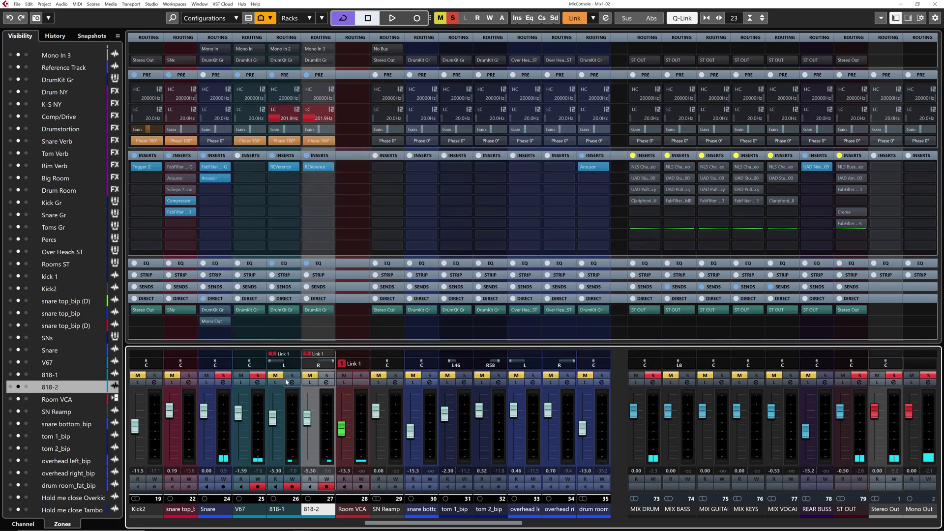
{"action": "left_click", "coordinate": [223, 375]}
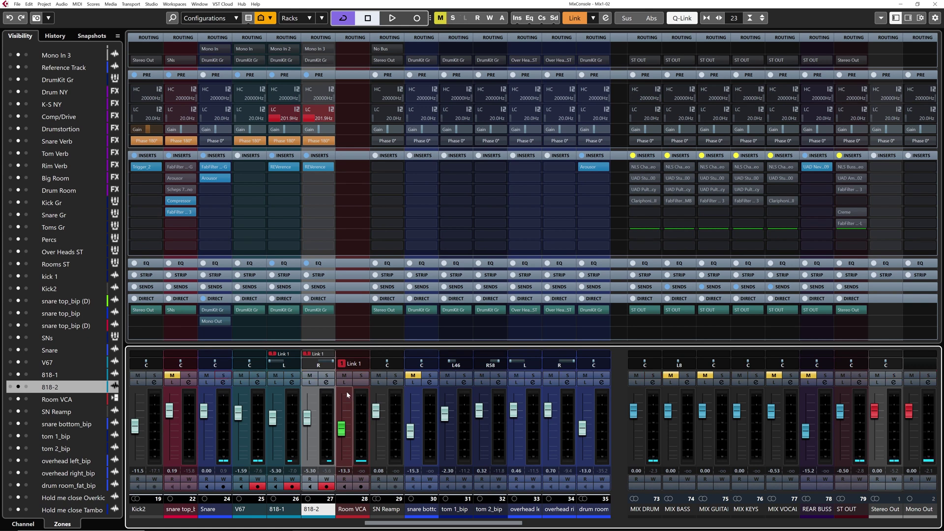
Select V67 and Room VCA together, and play the full mix to compare it with the room mics muted and unmuted
{"action": "left_click", "coordinate": [245, 510]}
{"action": "left_click", "coordinate": [347, 510], "text": "ctrl"}
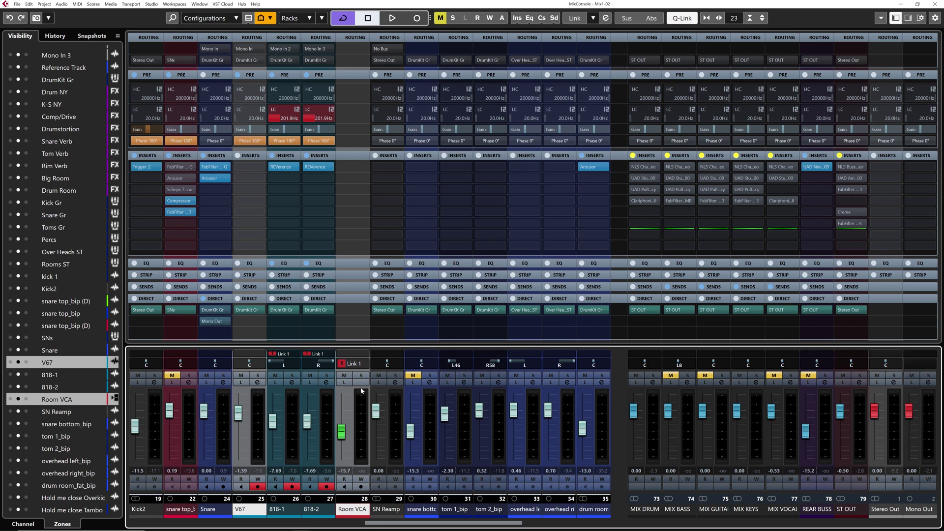
{"action": "key", "text": "space"}
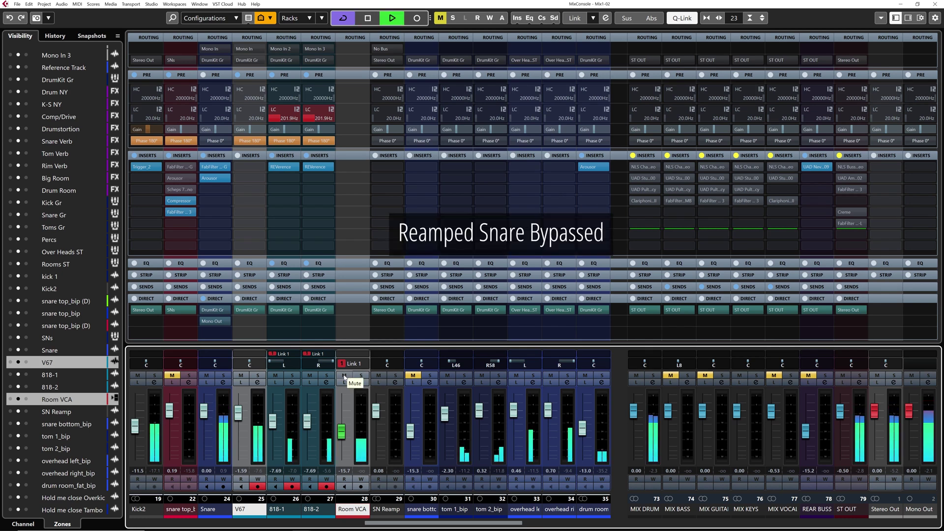
{"action": "left_click", "coordinate": [344, 376]}
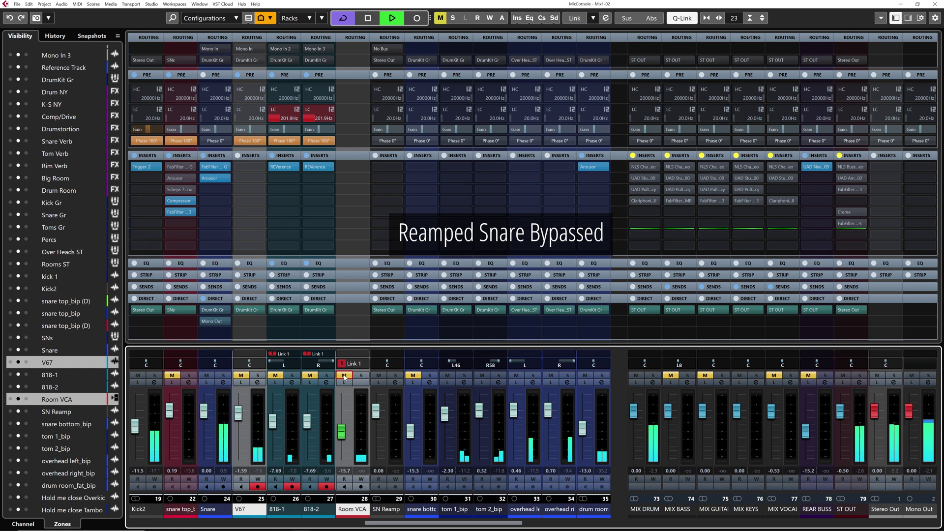
{"action": "left_click", "coordinate": [344, 377]}
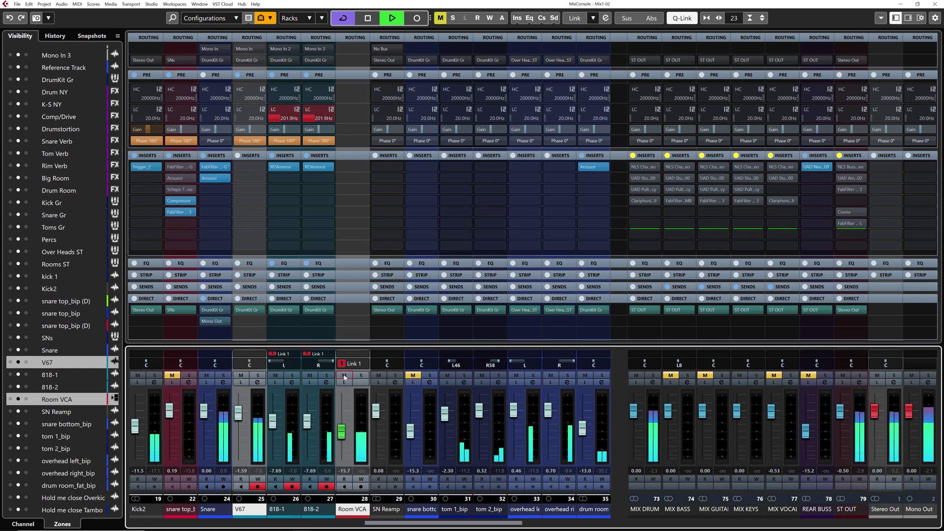